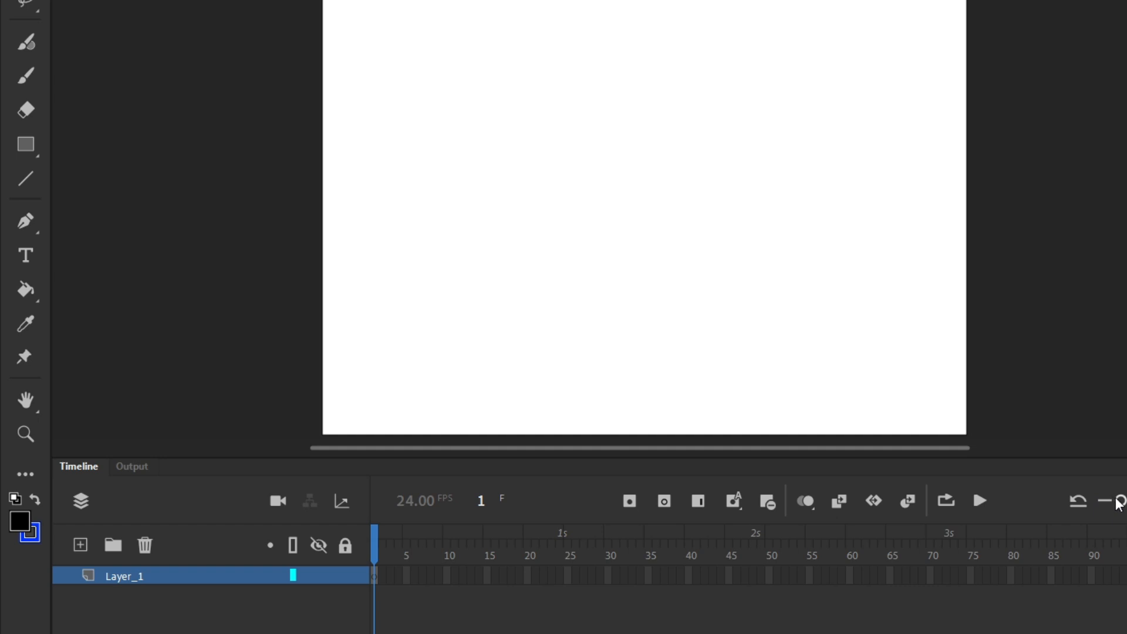
left_click_drag(1119, 500, 1126, 501)
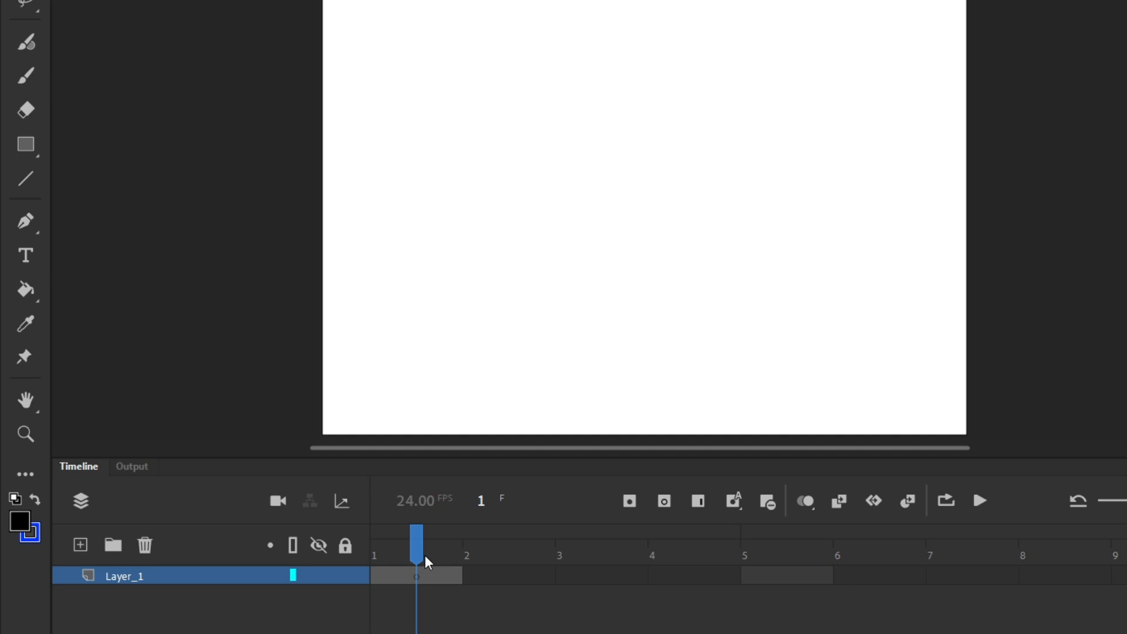
left_click_drag(419, 554, 379, 562)
left_click_drag(1126, 501, 1125, 500)
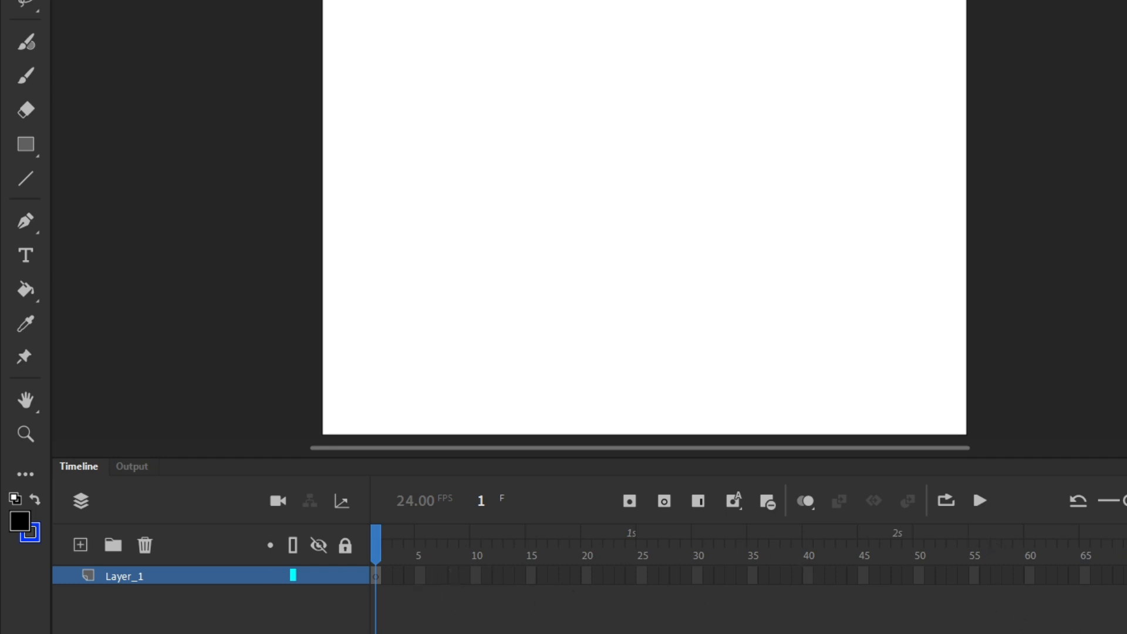
scroll(746, 569, "right", 15)
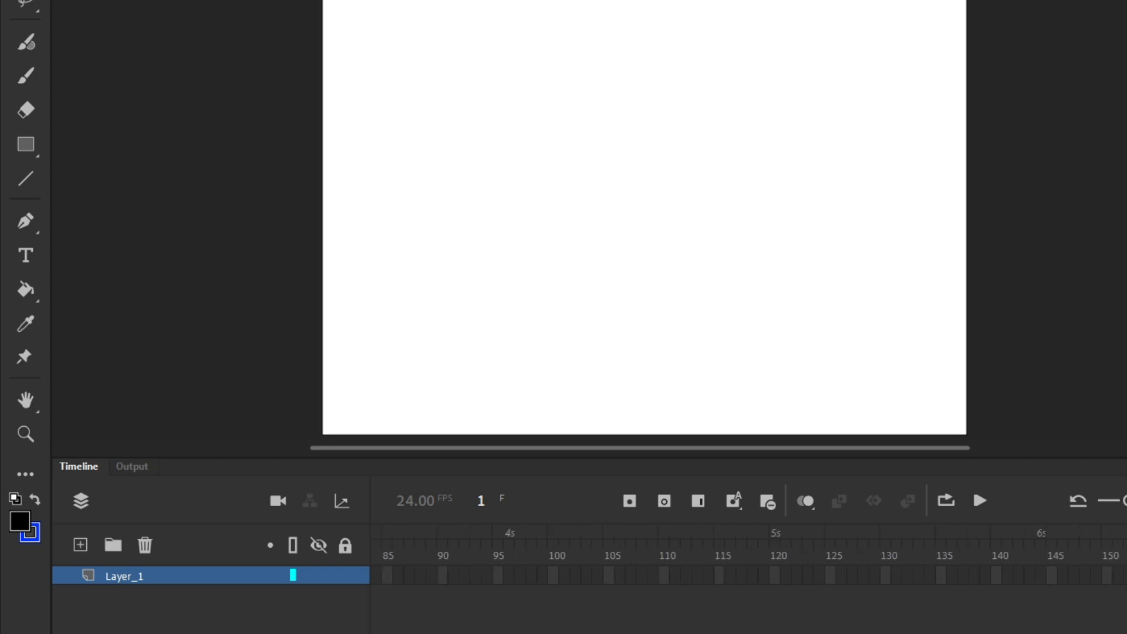
scroll(1010, 632, "right", 2)
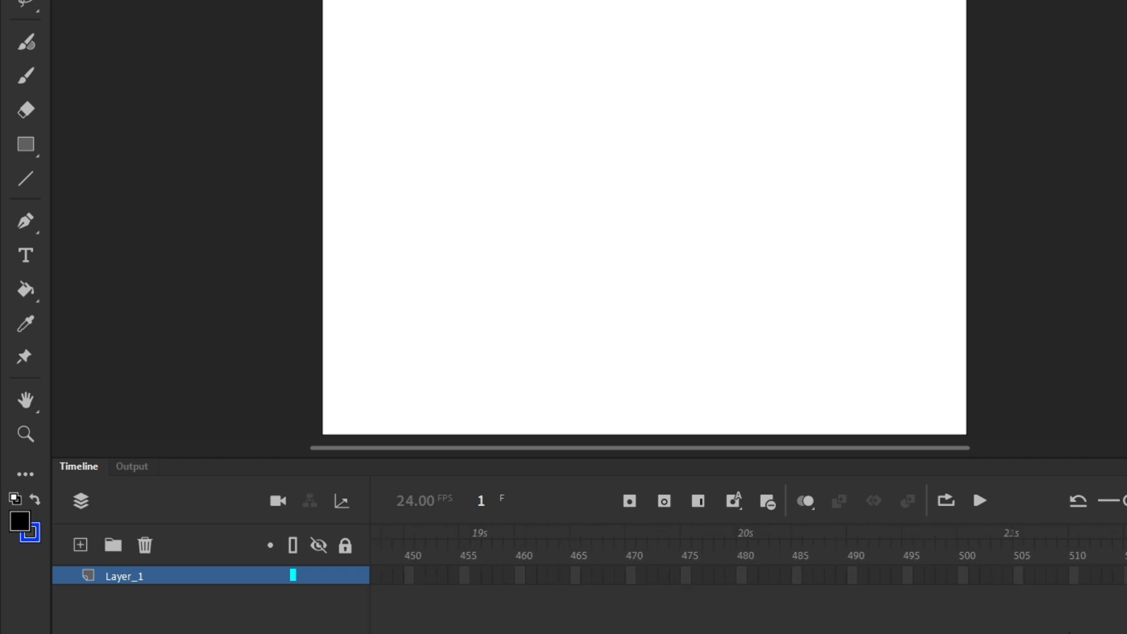
scroll(748, 563, "left", 16)
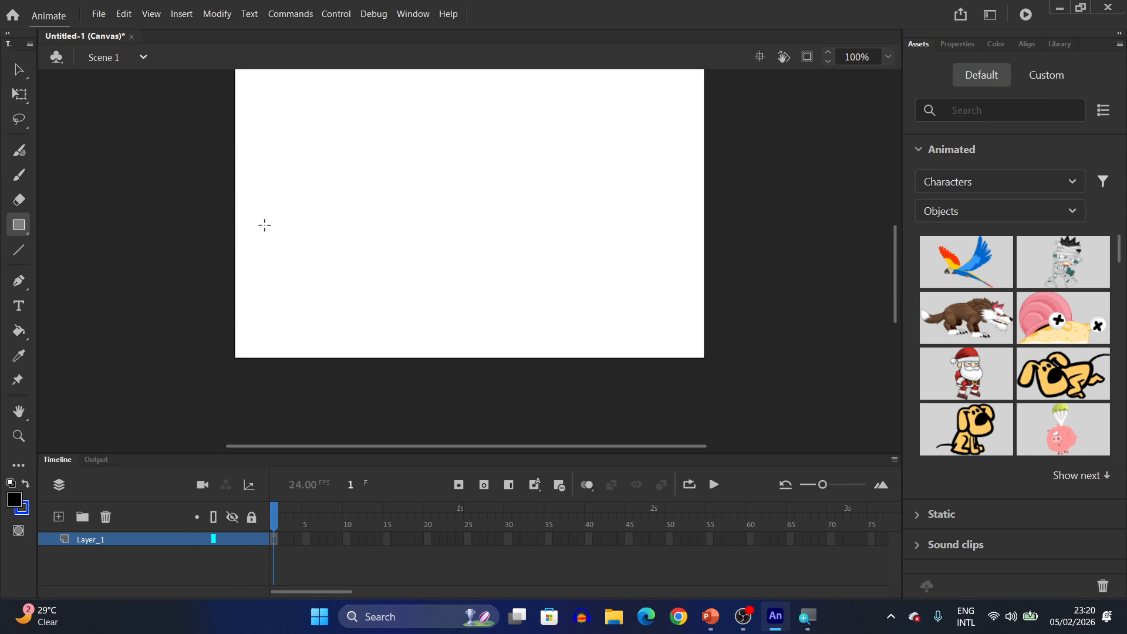
- Draw a small black square about 26 px wide near the stage's left edge, then insert a keyframe at frame 10
left_click_drag(264, 223, 293, 253)
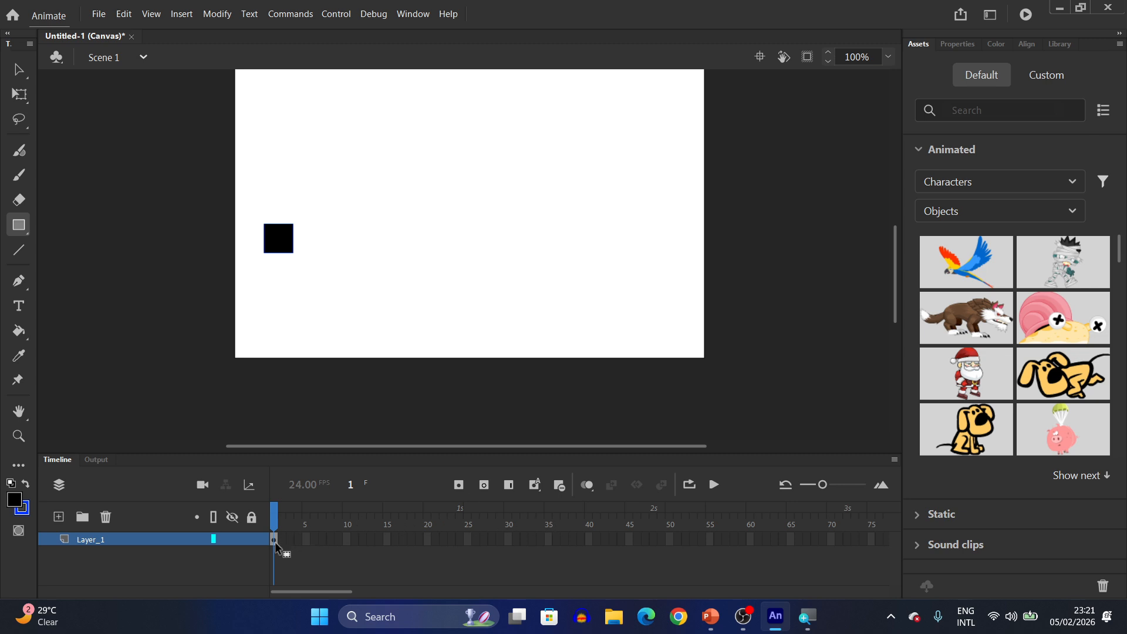
left_click(346, 539)
right_click(347, 539)
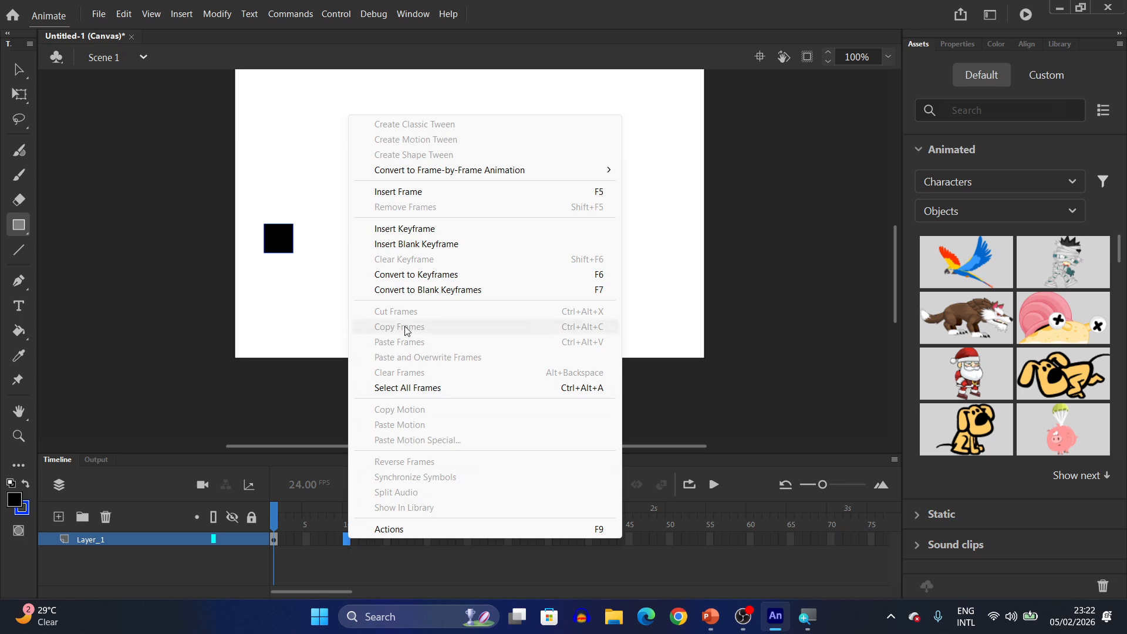
left_click(406, 229)
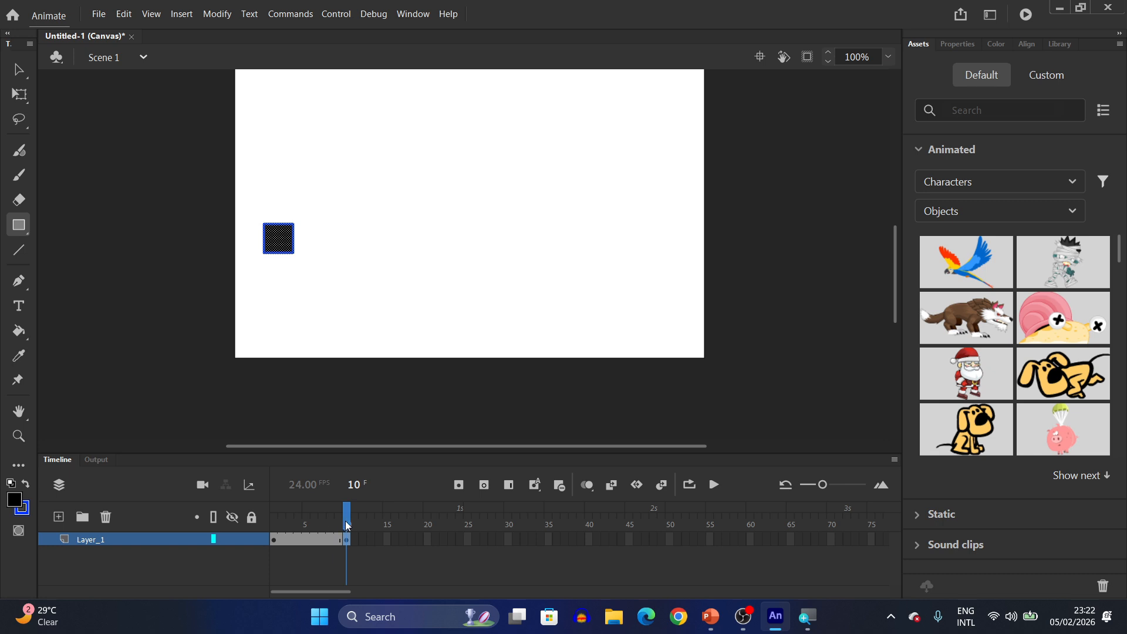
- Scrub the playhead between frames 1 and 10 to compare the two keyframes
mouse_move(346, 525)
left_mouse_down()
mouse_move(276, 534)
mouse_move(274, 552)
left_mouse_up()
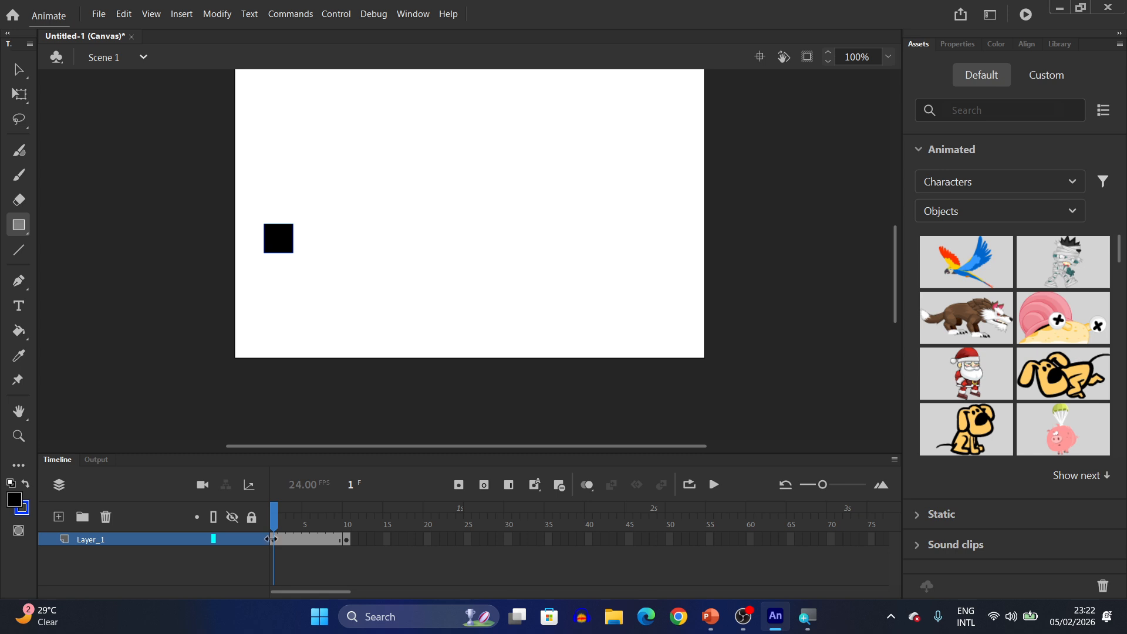
left_click_drag(273, 511, 347, 521)
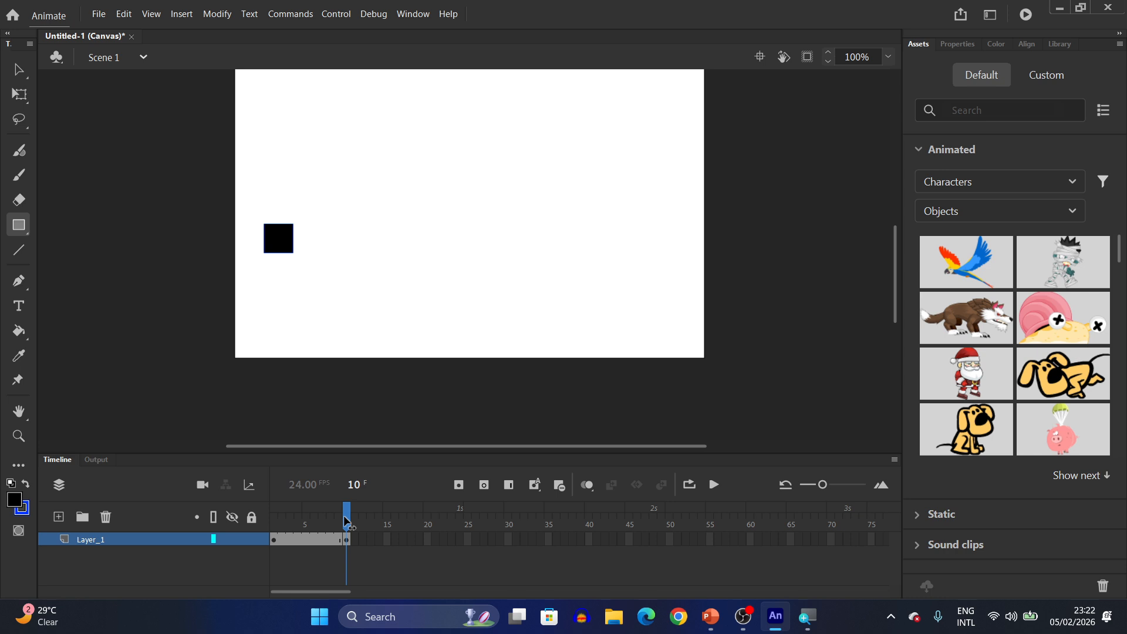
left_click_drag(346, 521, 273, 528)
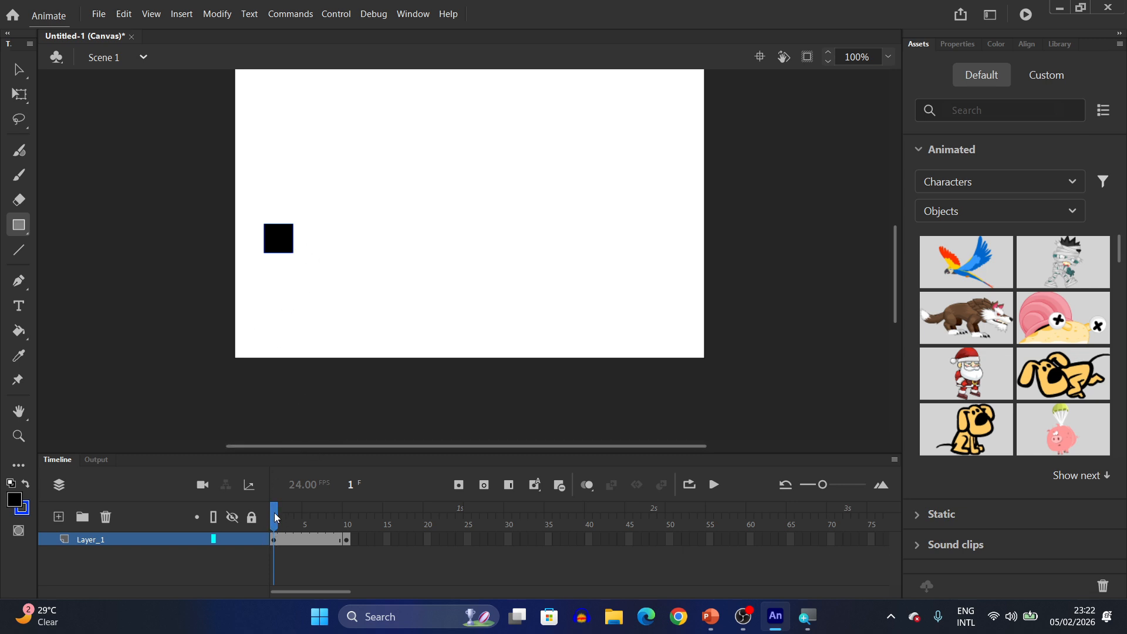
left_click_drag(276, 518, 346, 521)
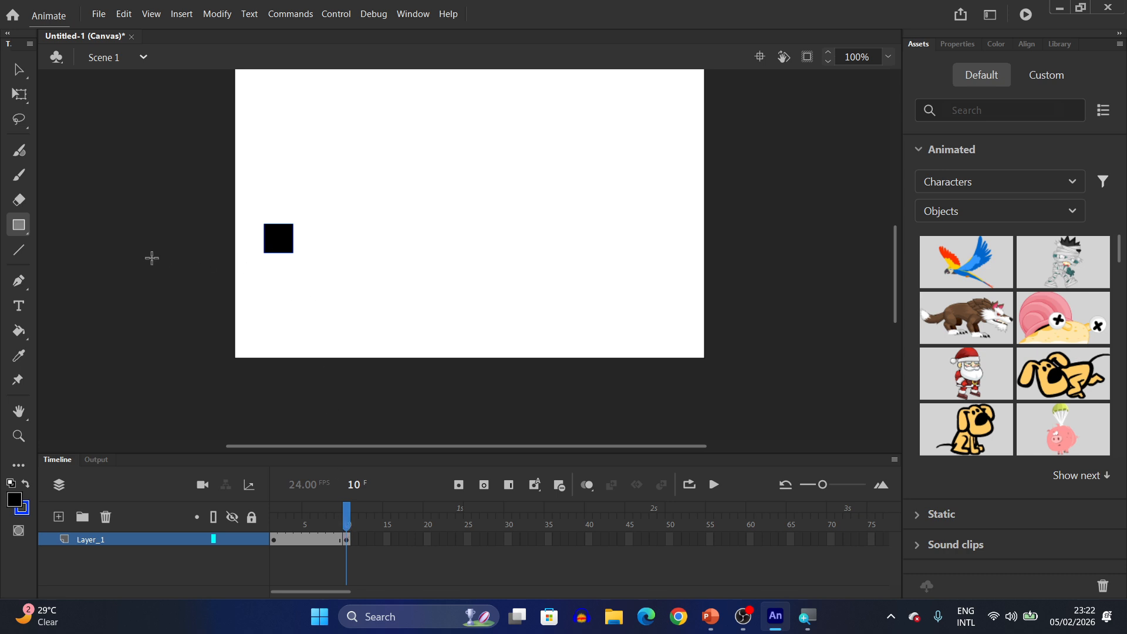
- With the Selection tool, move the square about 70 px to the right on the frame 10 keyframe
left_click(18, 69)
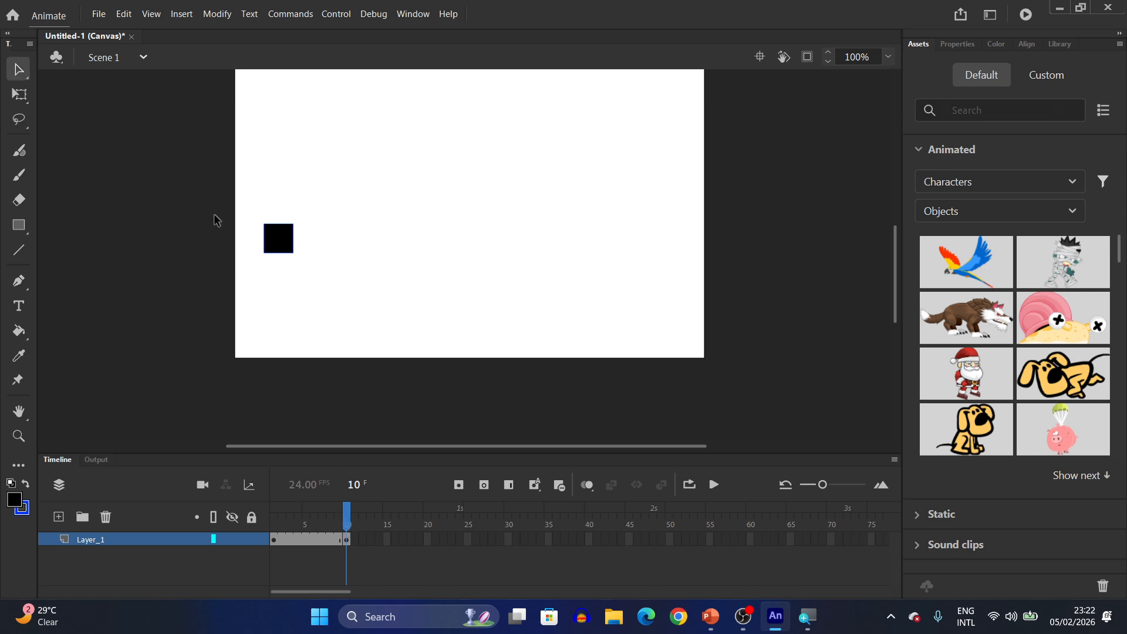
left_click_drag(248, 205, 357, 253)
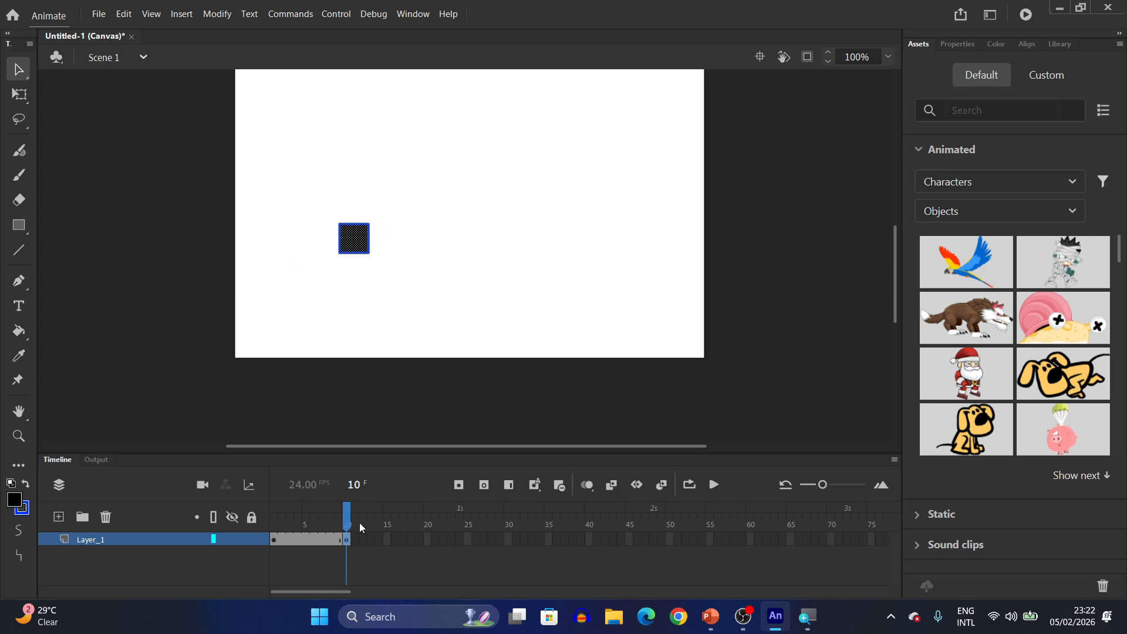
left_click_drag(346, 519, 270, 525)
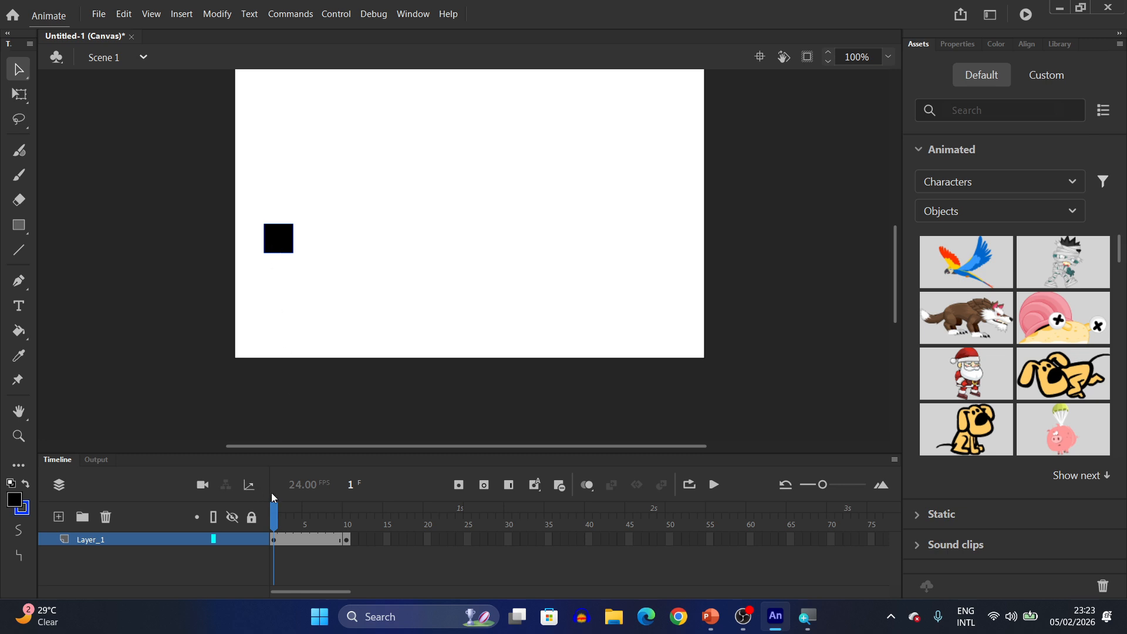
left_click_drag(273, 520, 346, 519)
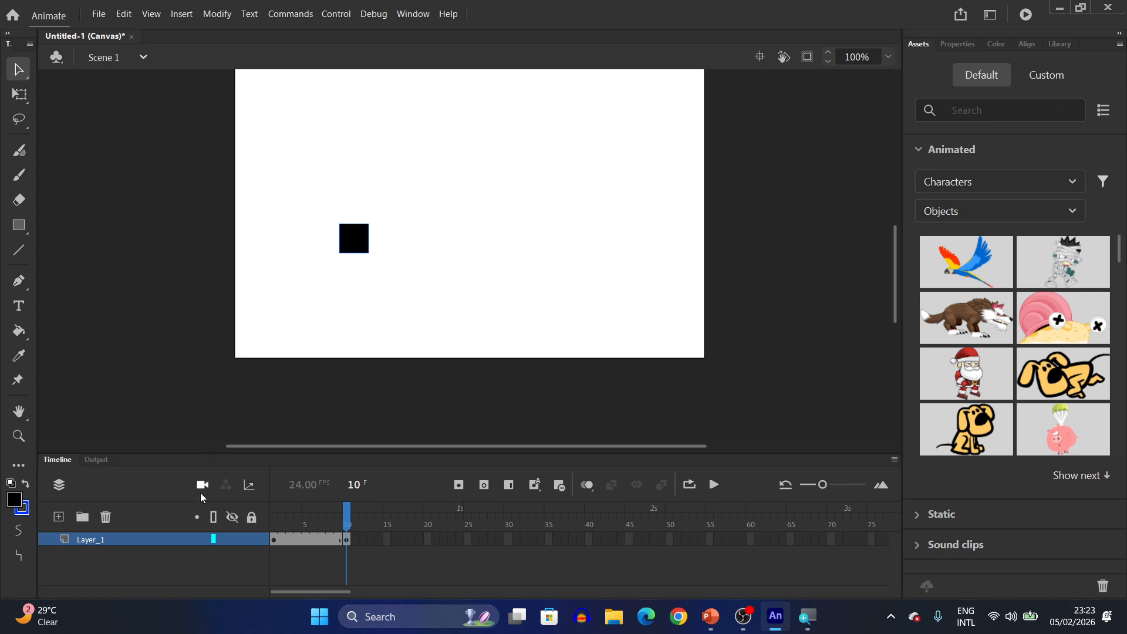
- Insert a blank keyframe at frame 21 on Layer_1
left_click(428, 539)
right_click(428, 539)
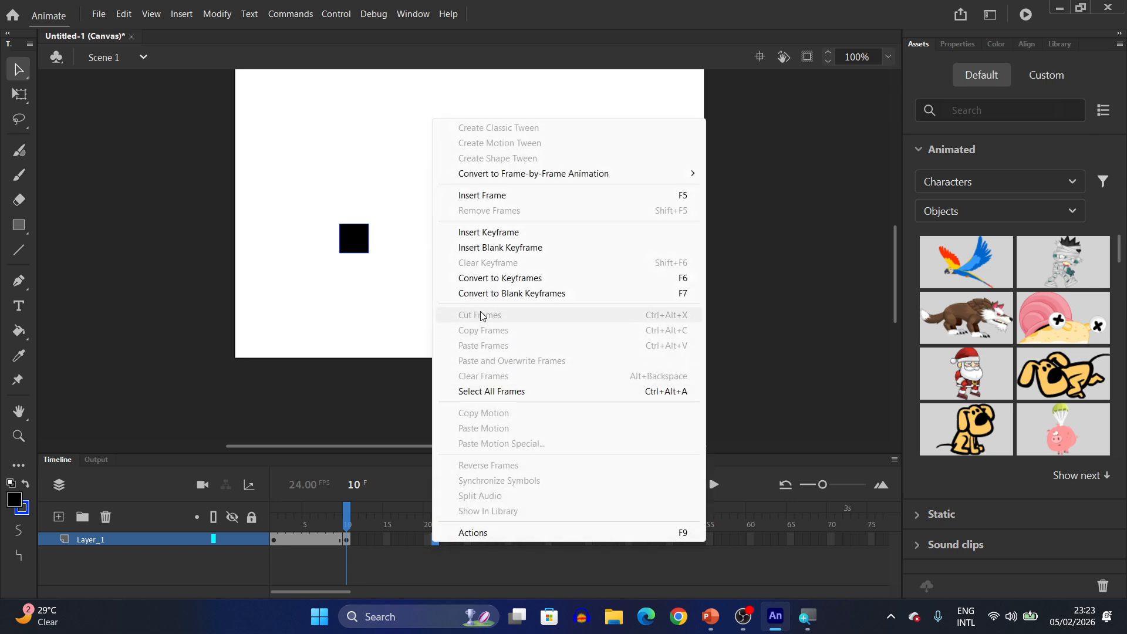
left_click(485, 248)
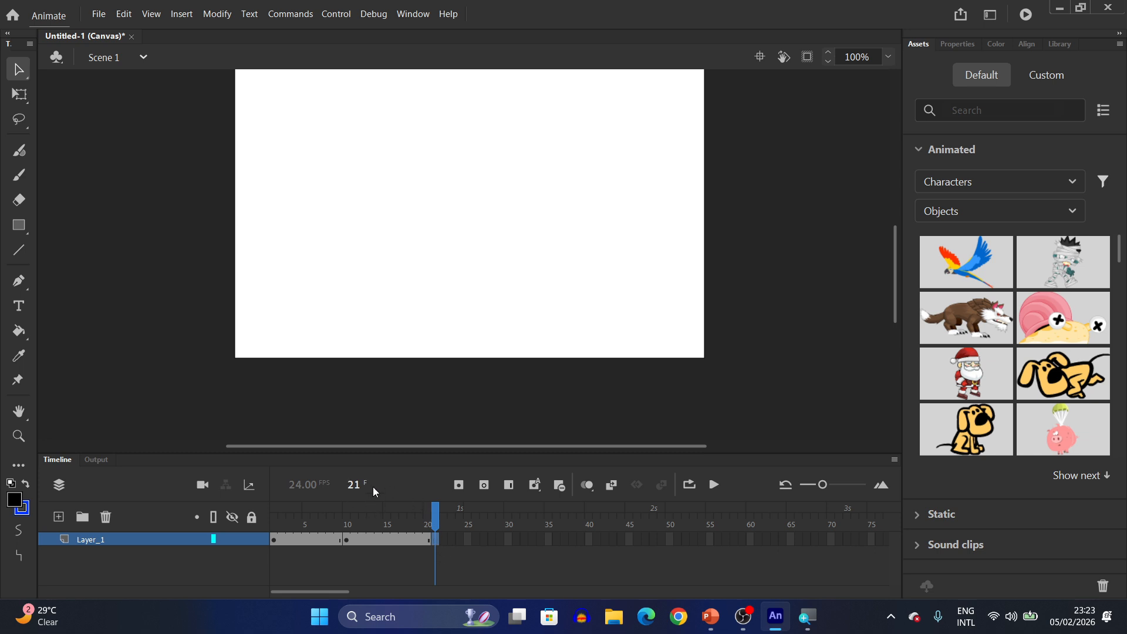
- Draw a black circle about 45 px wide in the middle of the stage on frame 21 with the Oval tool
left_click(429, 524)
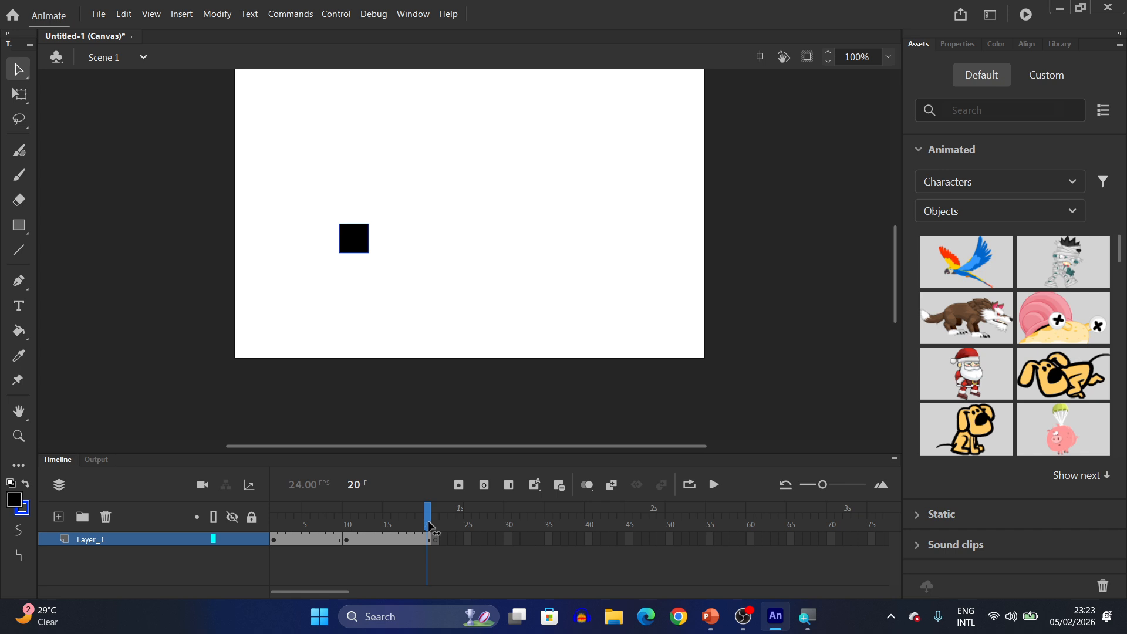
left_click_drag(431, 526, 347, 525)
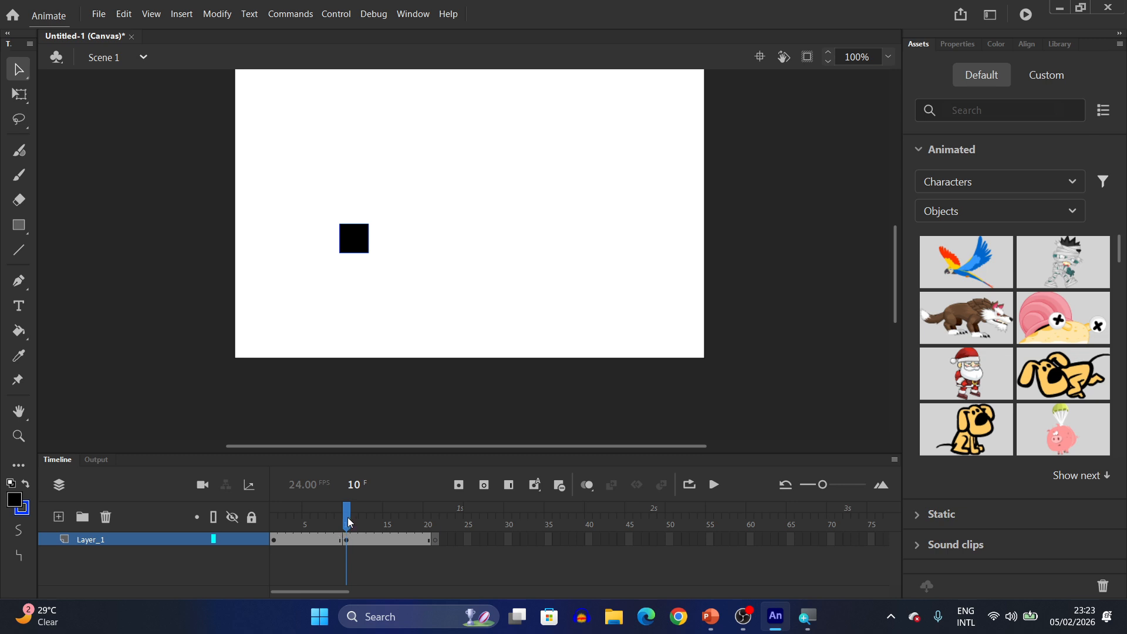
left_click_drag(347, 524, 434, 524)
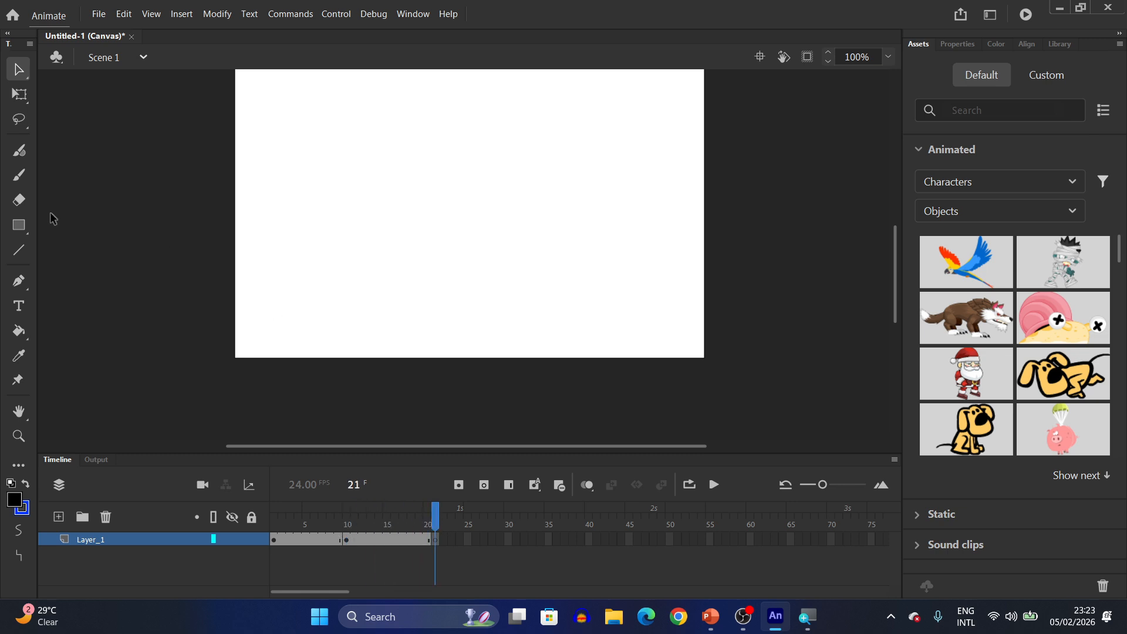
left_click(19, 226)
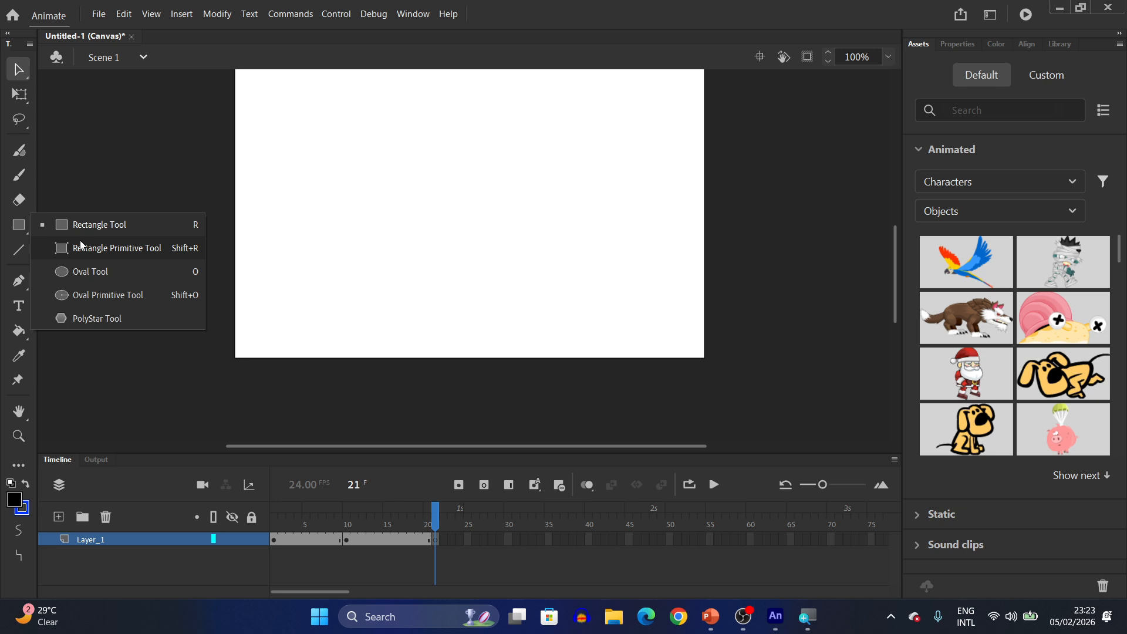
left_click(86, 271)
mouse_move(401, 212)
left_mouse_down()
mouse_move(438, 263)
mouse_move(450, 262)
left_mouse_up()
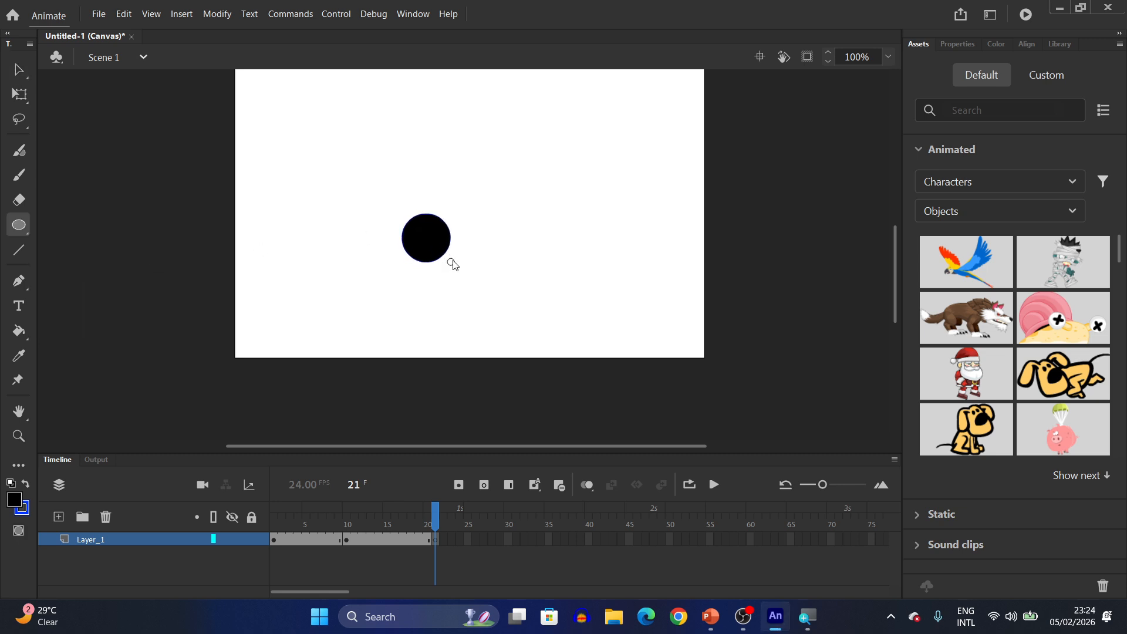
- Scrub the playhead from frame 1 through 10 to 21 to preview the sequence
left_click(434, 538)
left_click_drag(436, 512, 269, 518)
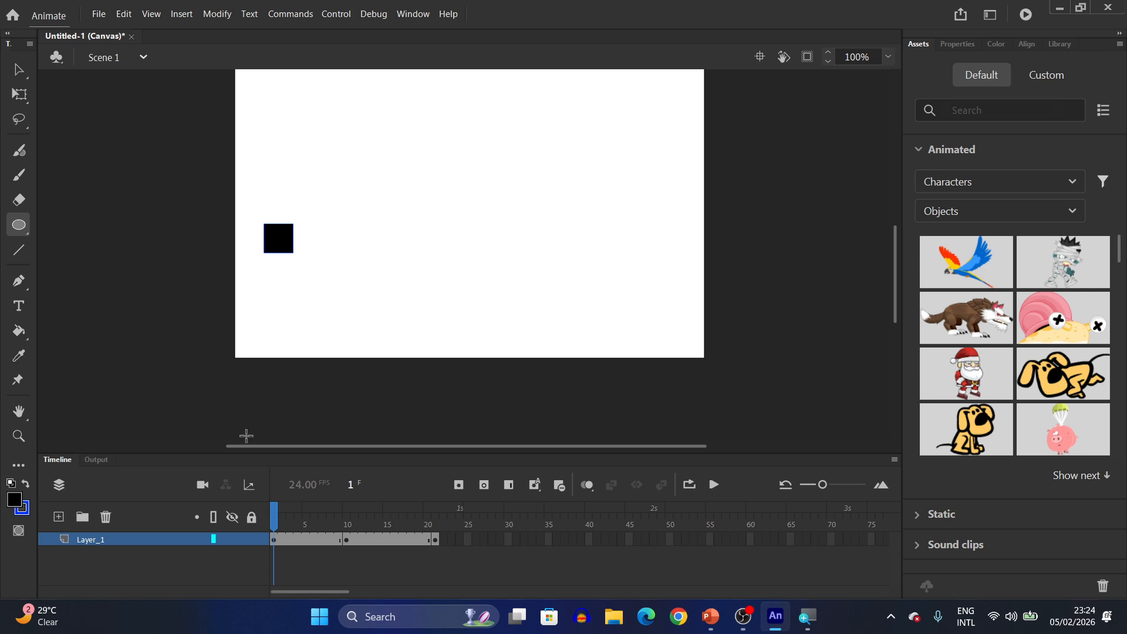
left_click_drag(274, 510, 347, 516)
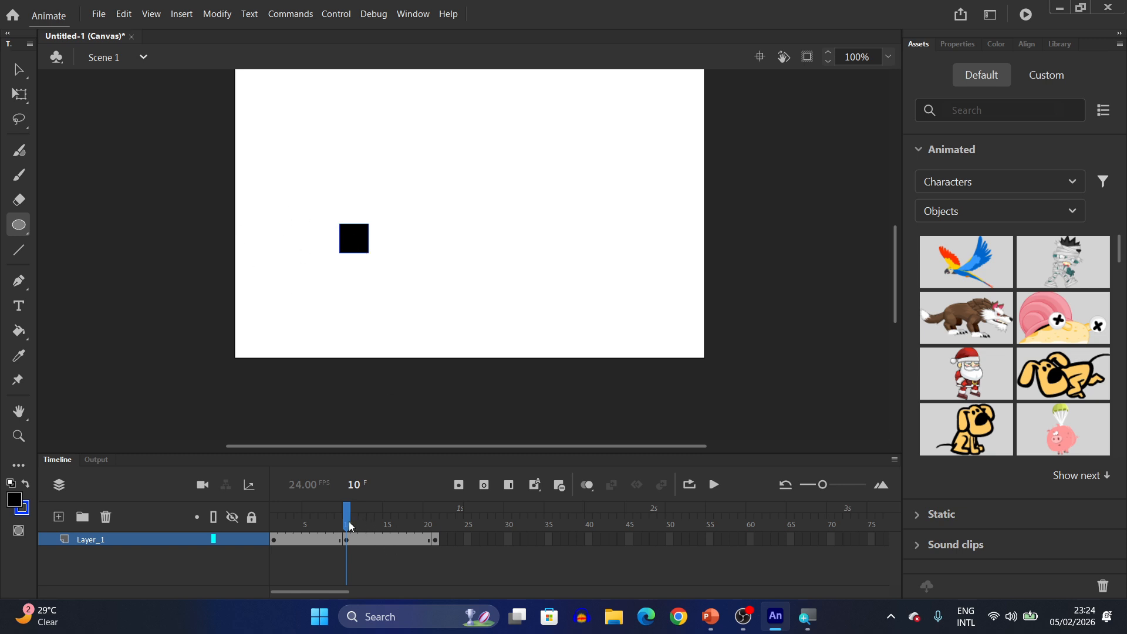
left_click_drag(350, 519, 437, 516)
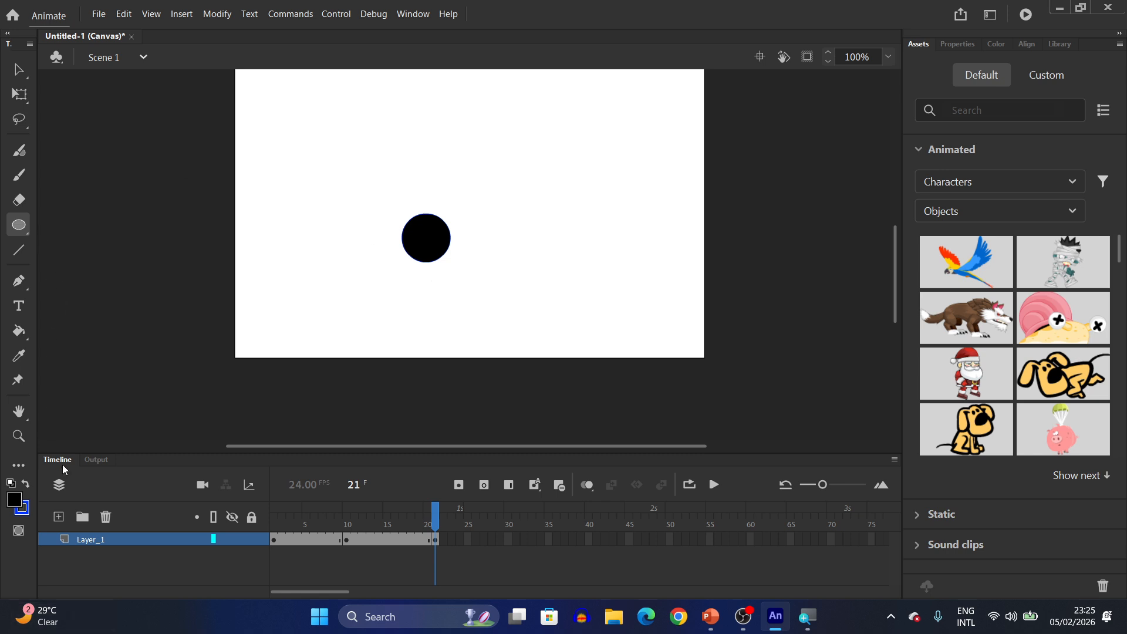
- Add a new layer and rename Layer_1 as leg
mouse_move(121, 539)
left_click(59, 517)
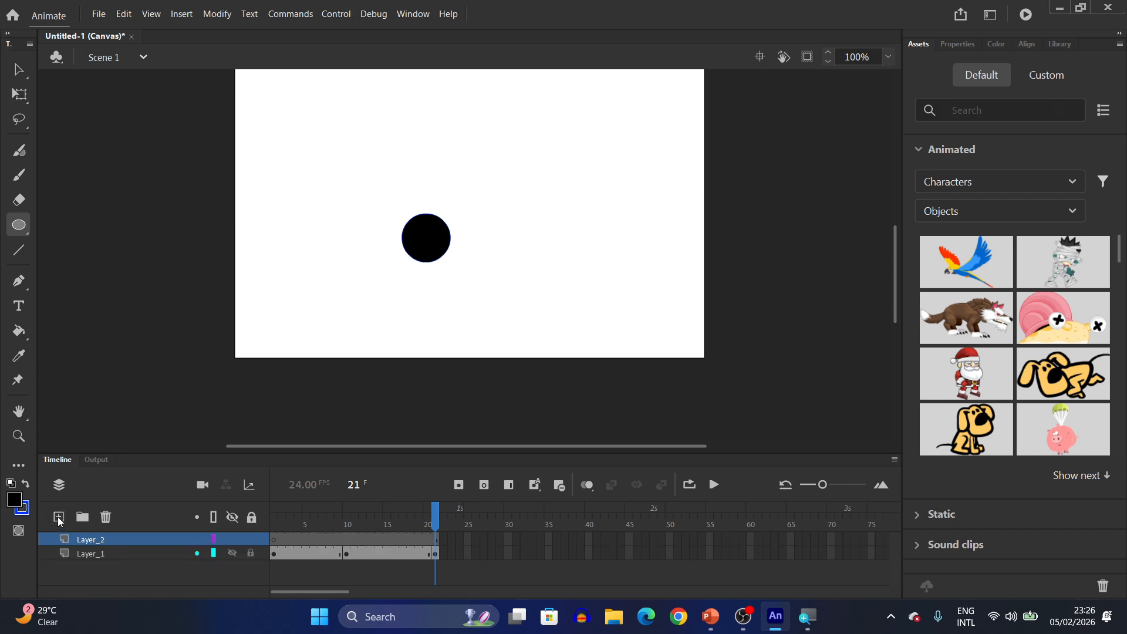
left_click(93, 557)
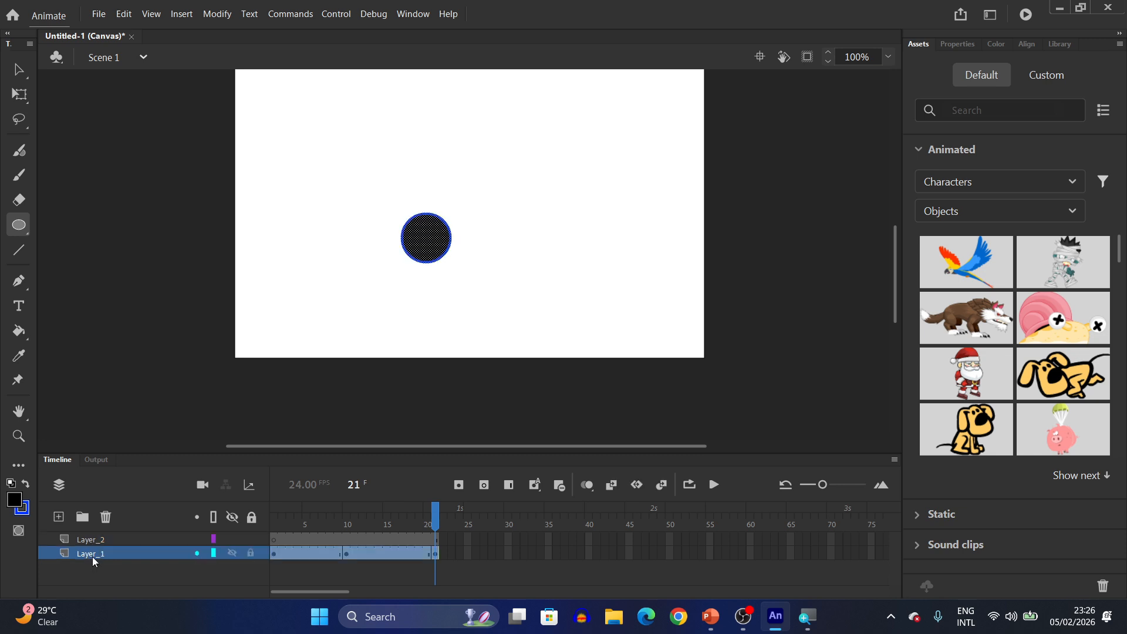
double_click(92, 553)
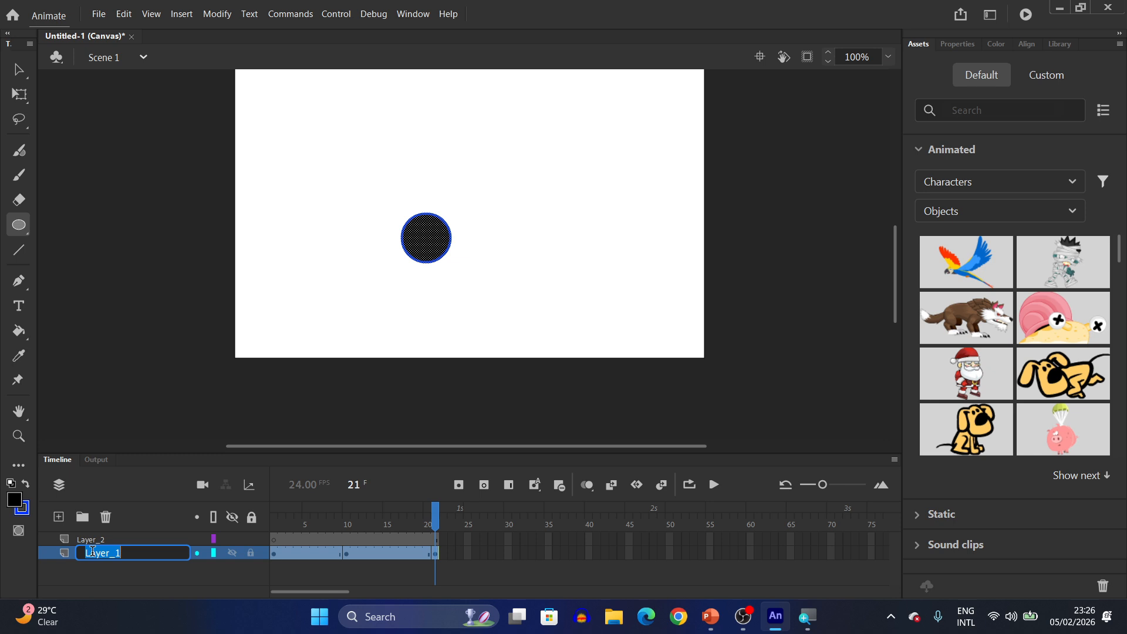
key("BackSpace")
key("Return")
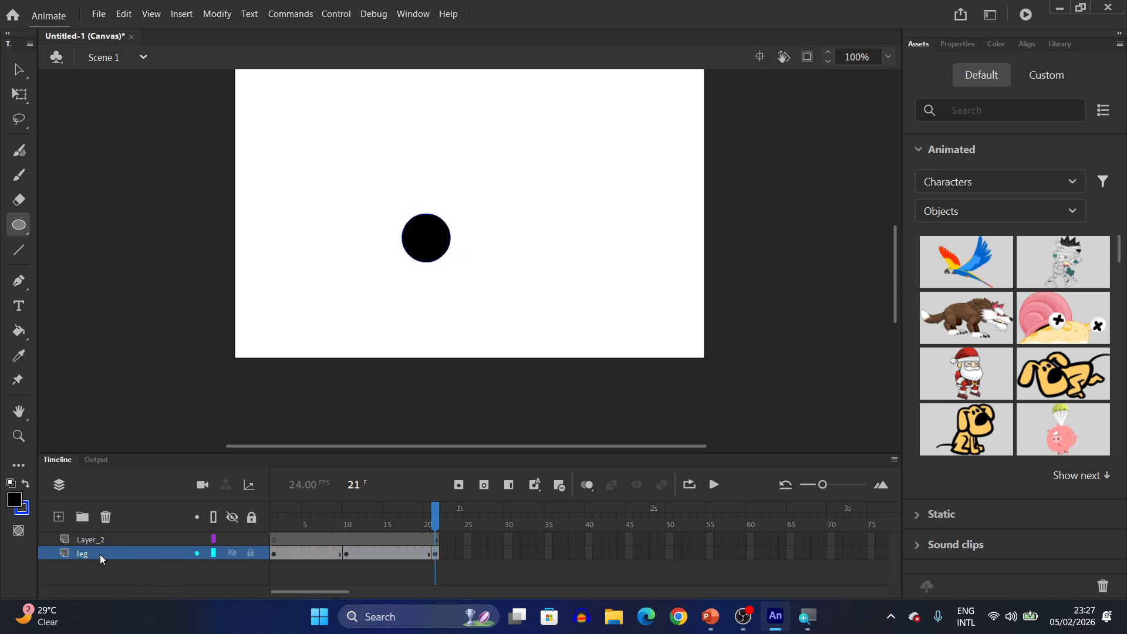
- Rename Layer_2 as right
double_click(97, 539)
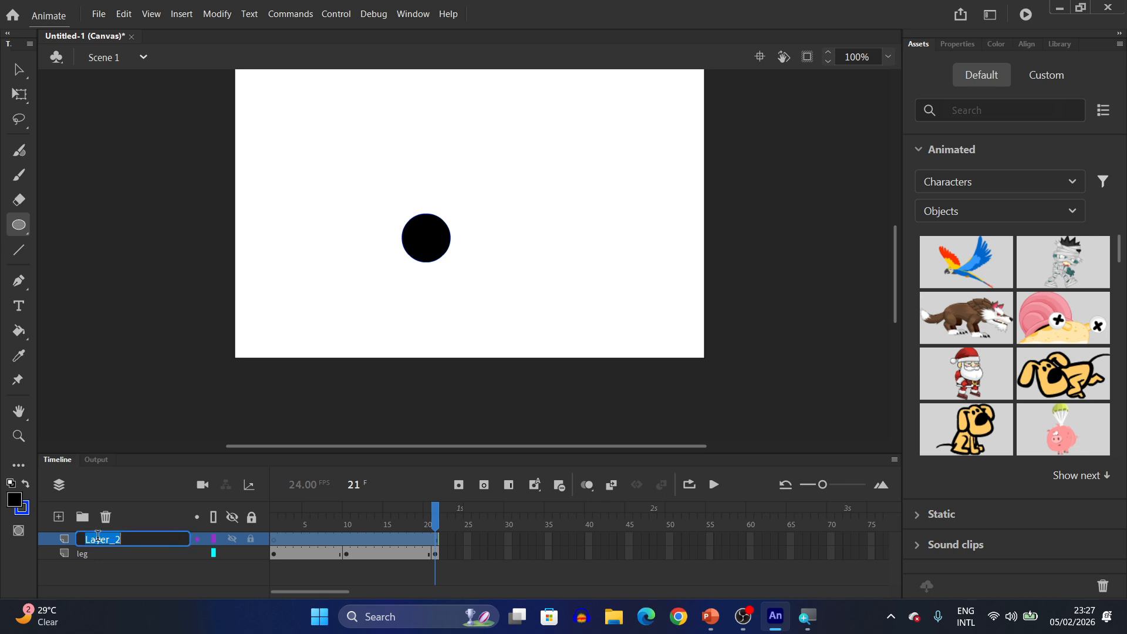
type("righ")
type("t")
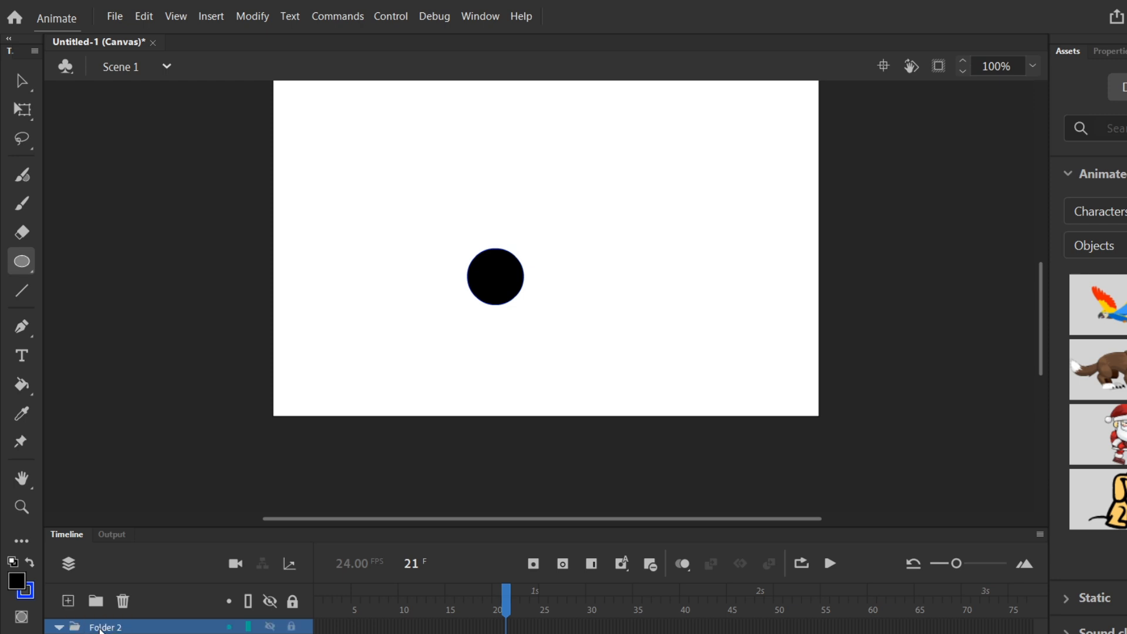
- Delete Folder 2, then add a new layer and delete it again
left_click(123, 601)
left_click(68, 600)
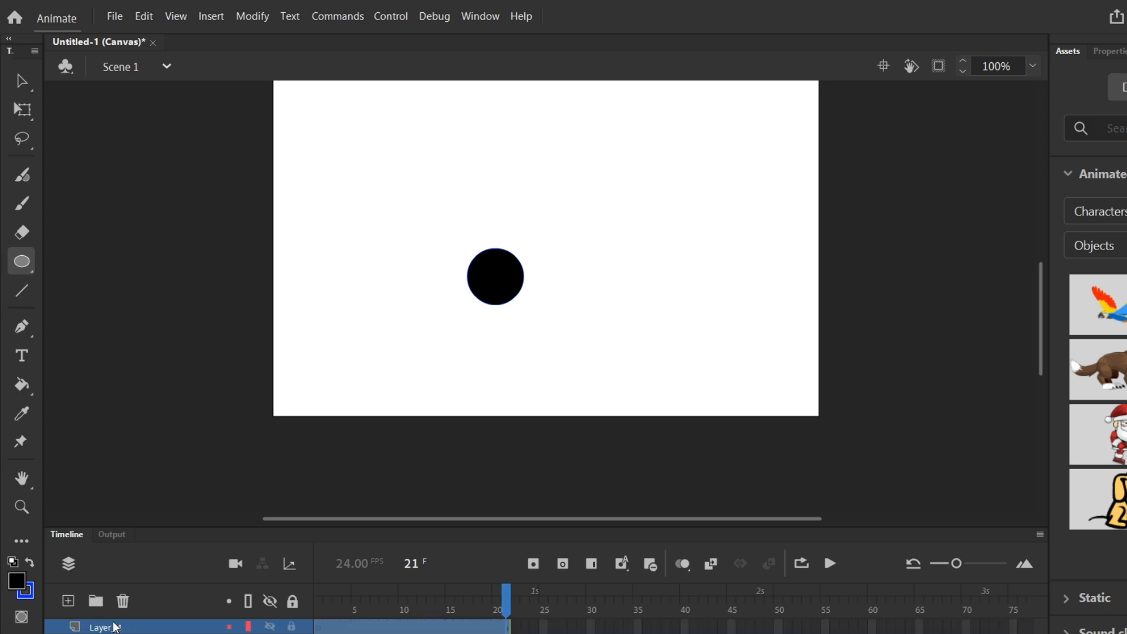
left_click(123, 601)
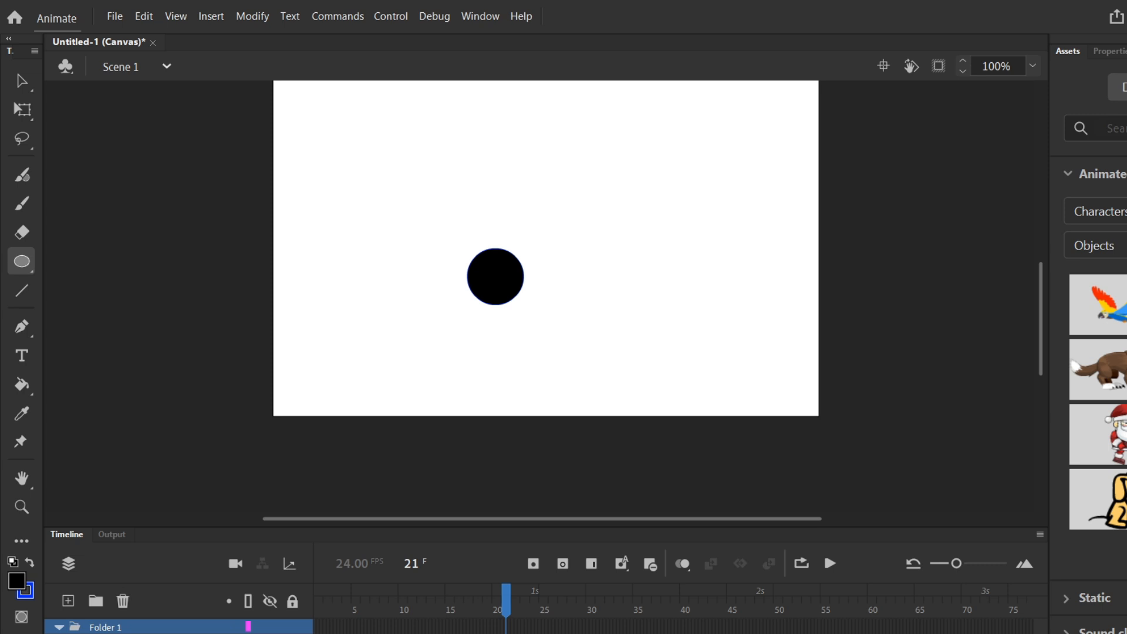
- Merge Folder 1 into a single layer, then undo the merge
left_click(118, 633)
left_click_drag(125, 628, 127, 630)
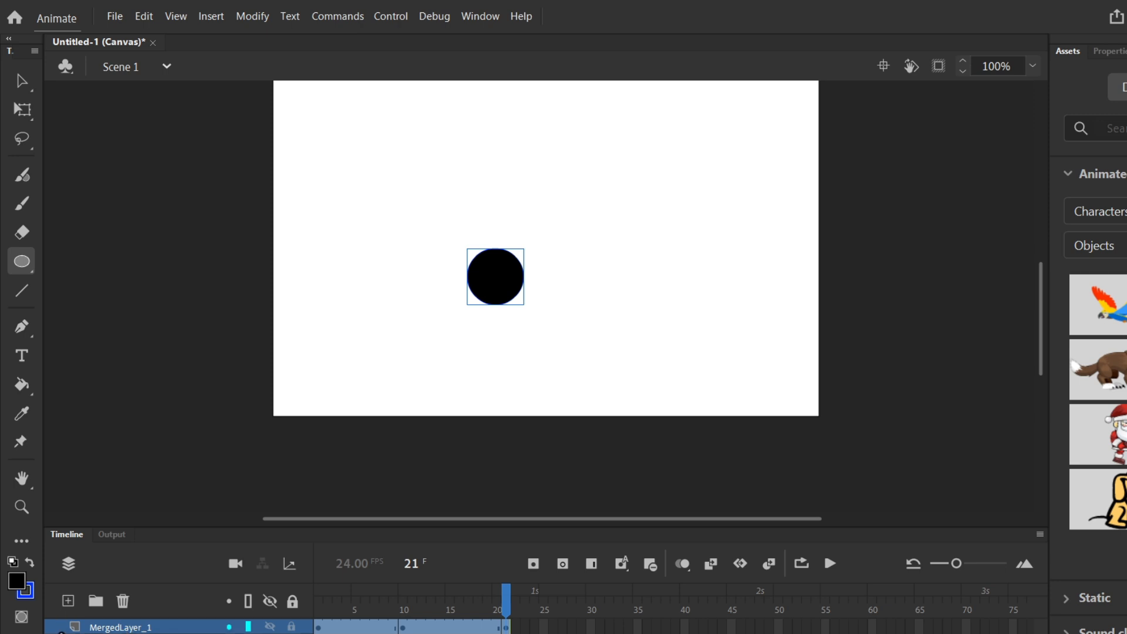
key("ctrl+z")
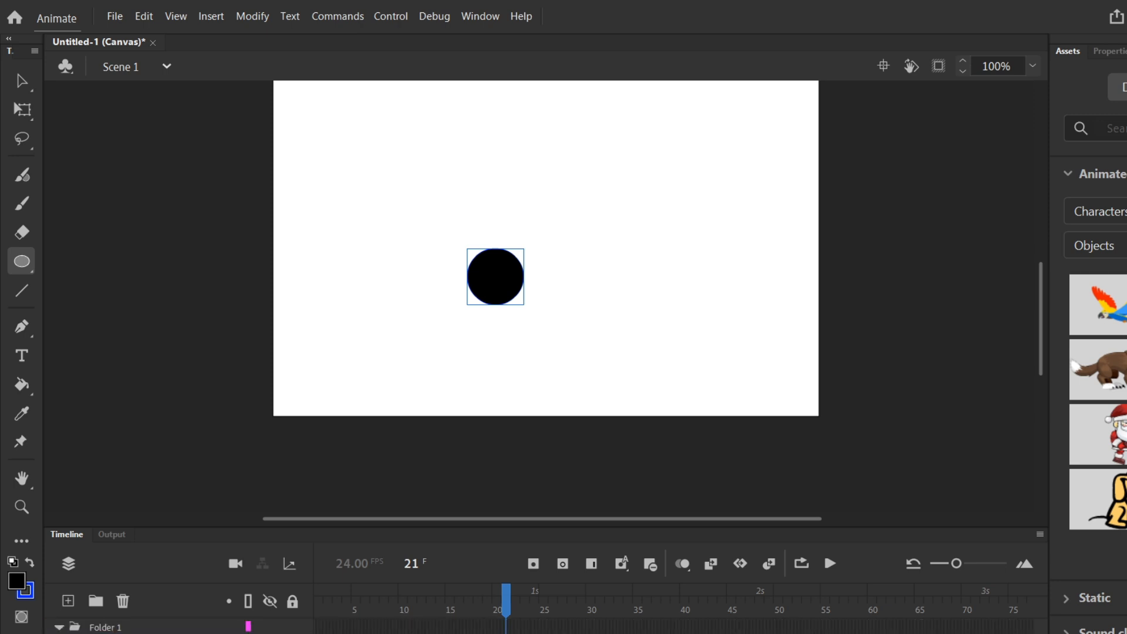
- Play the animation in a loop from frame 1 to frame 40, then turn looping off
left_click(684, 593)
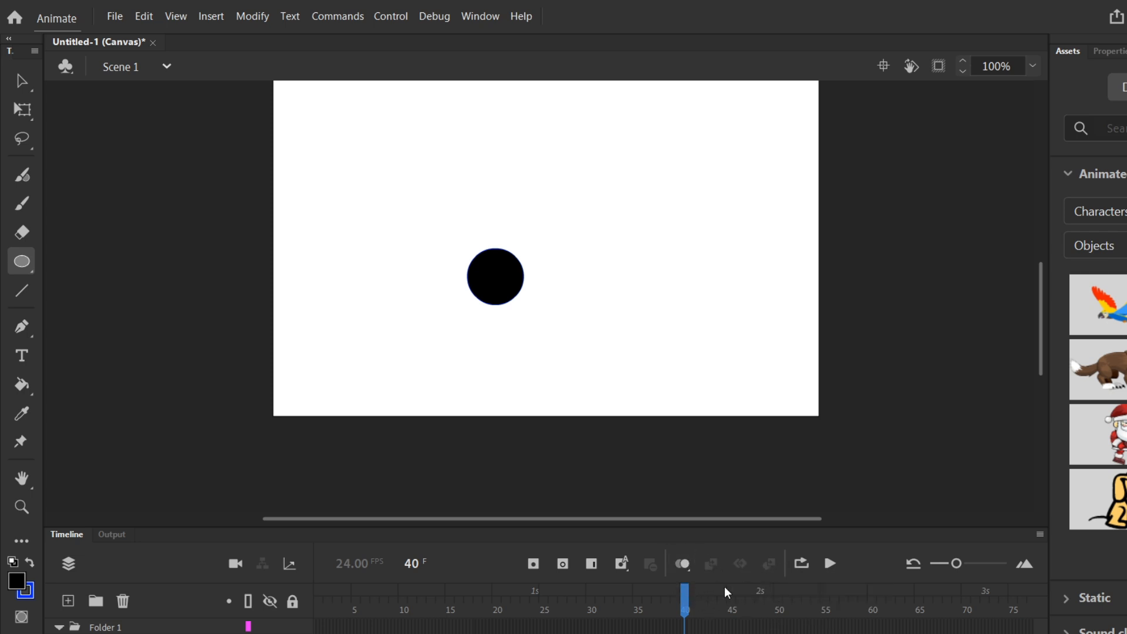
left_click(801, 564)
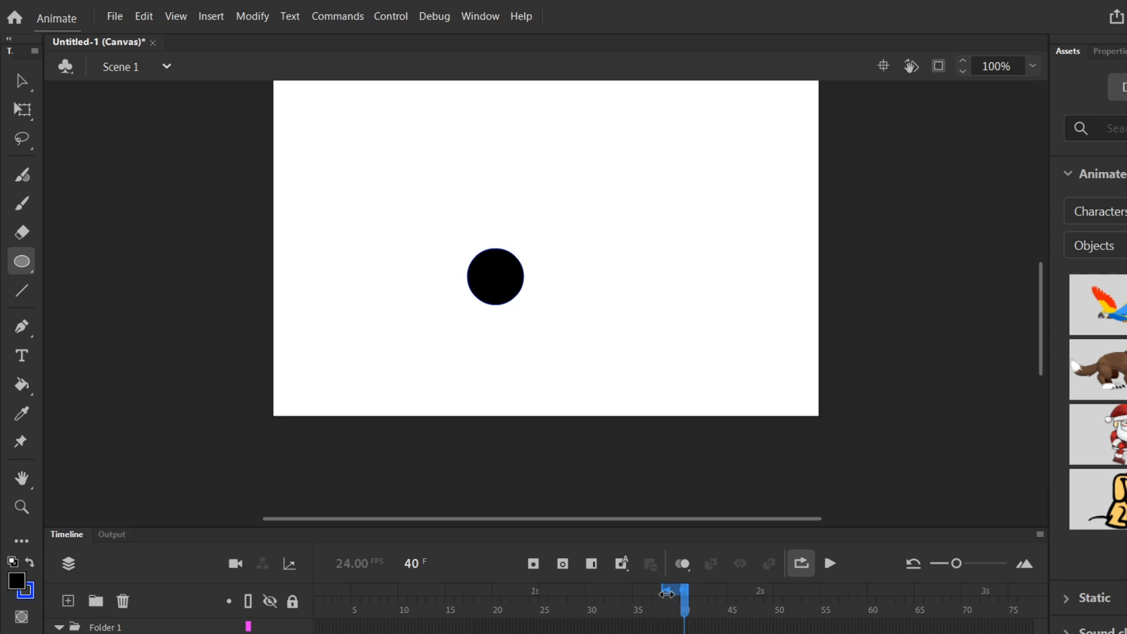
mouse_move(665, 590)
left_mouse_down()
mouse_move(398, 590)
mouse_move(273, 605)
left_mouse_up()
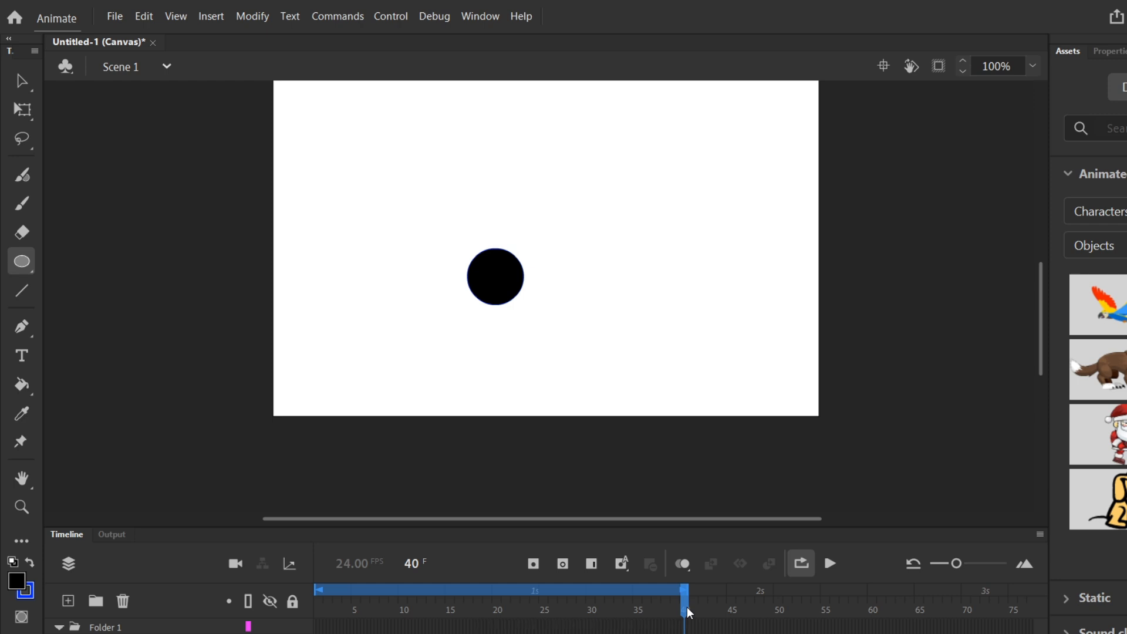
left_click_drag(688, 612, 317, 613)
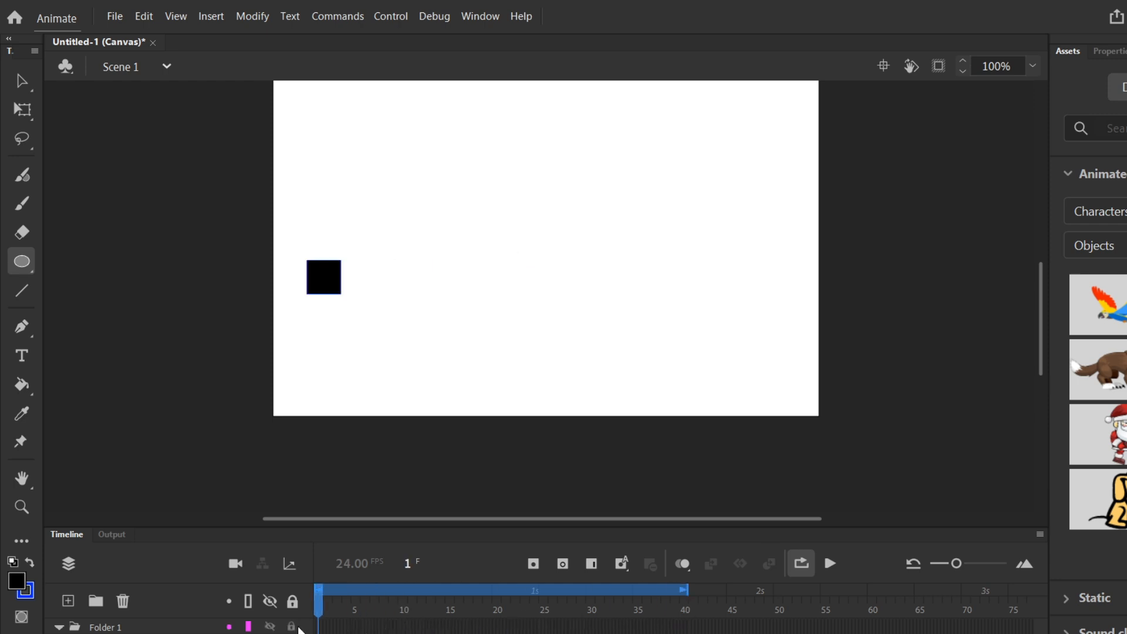
left_click(829, 565)
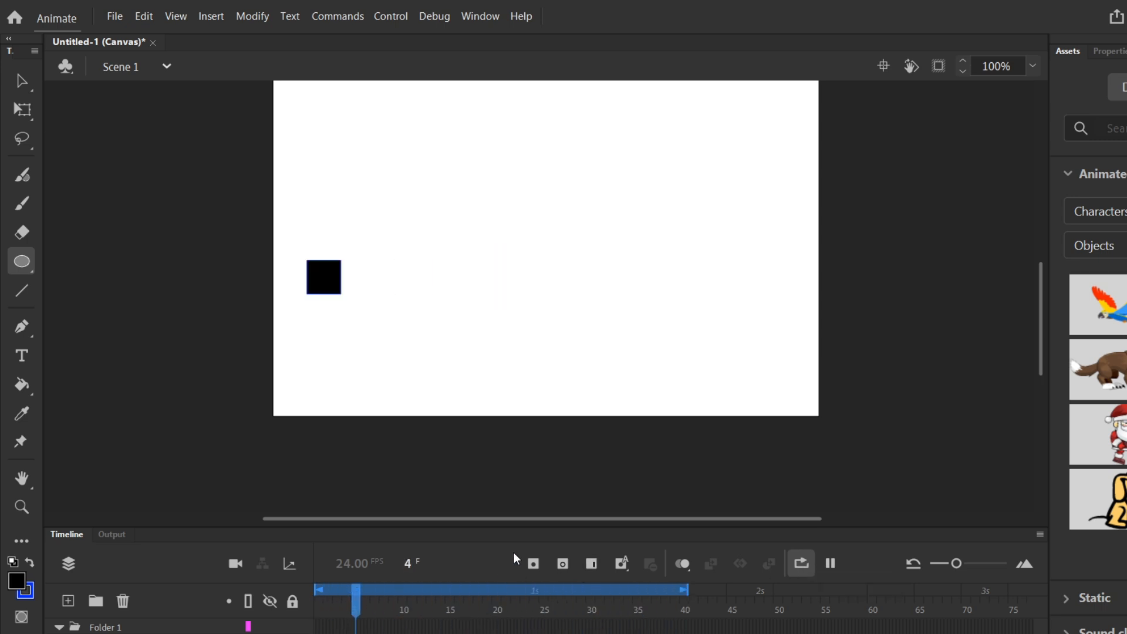
left_click(801, 563)
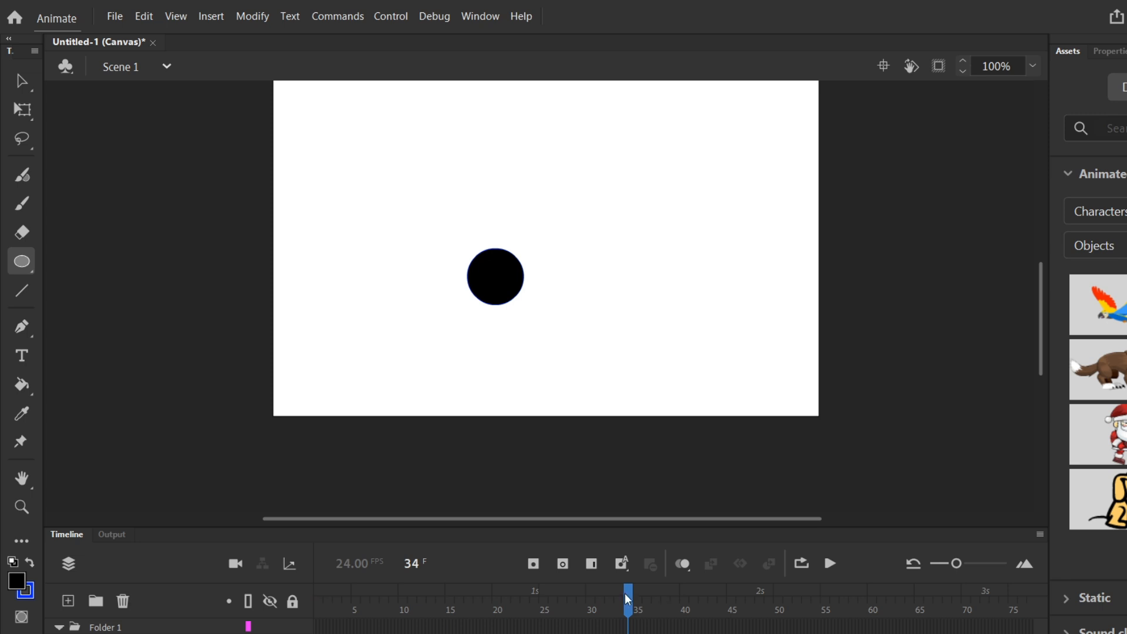
- Scrub the playhead, zoom the timeline out and in, and reset the timeline zoom to its default level
left_click_drag(627, 598, 675, 616)
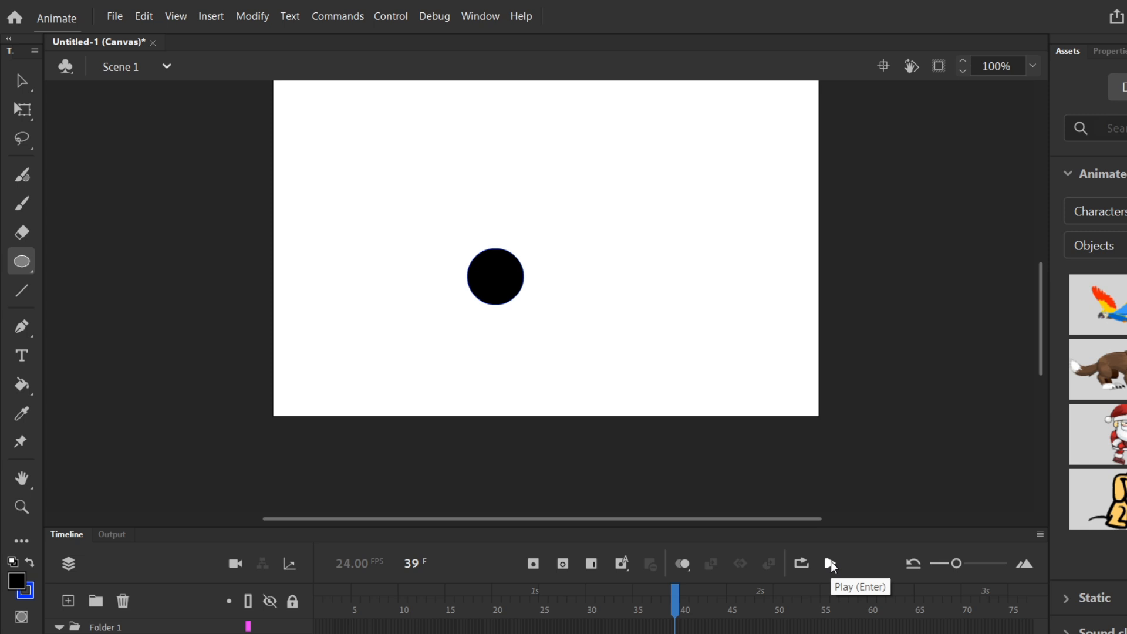
mouse_move(956, 564)
left_mouse_down()
mouse_move(969, 565)
mouse_move(935, 562)
left_mouse_up()
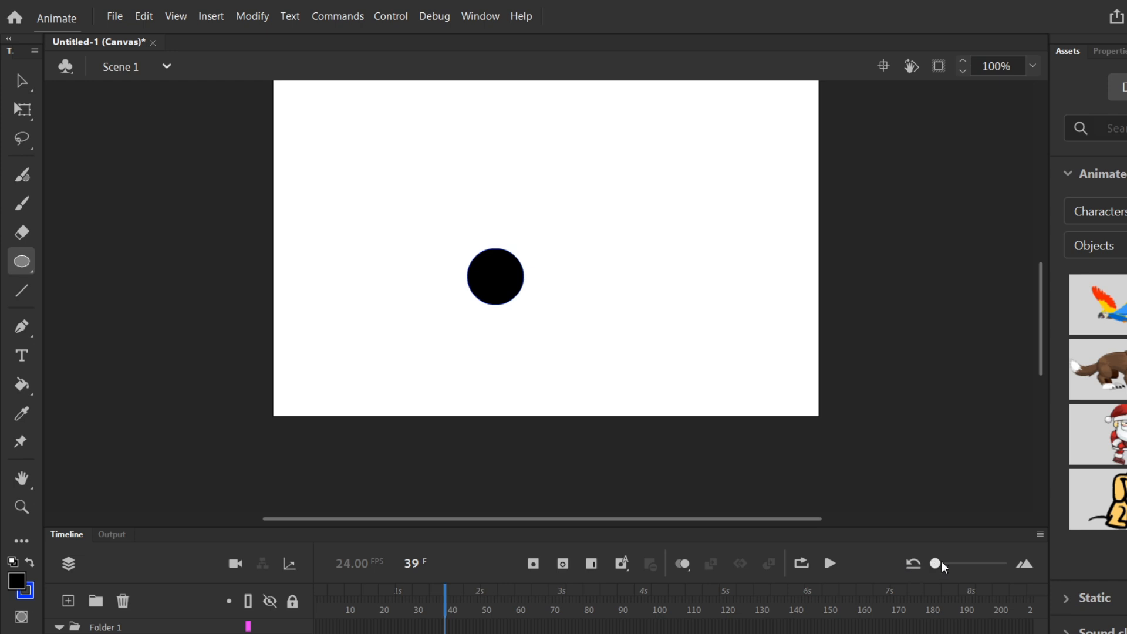
left_click_drag(937, 563, 967, 566)
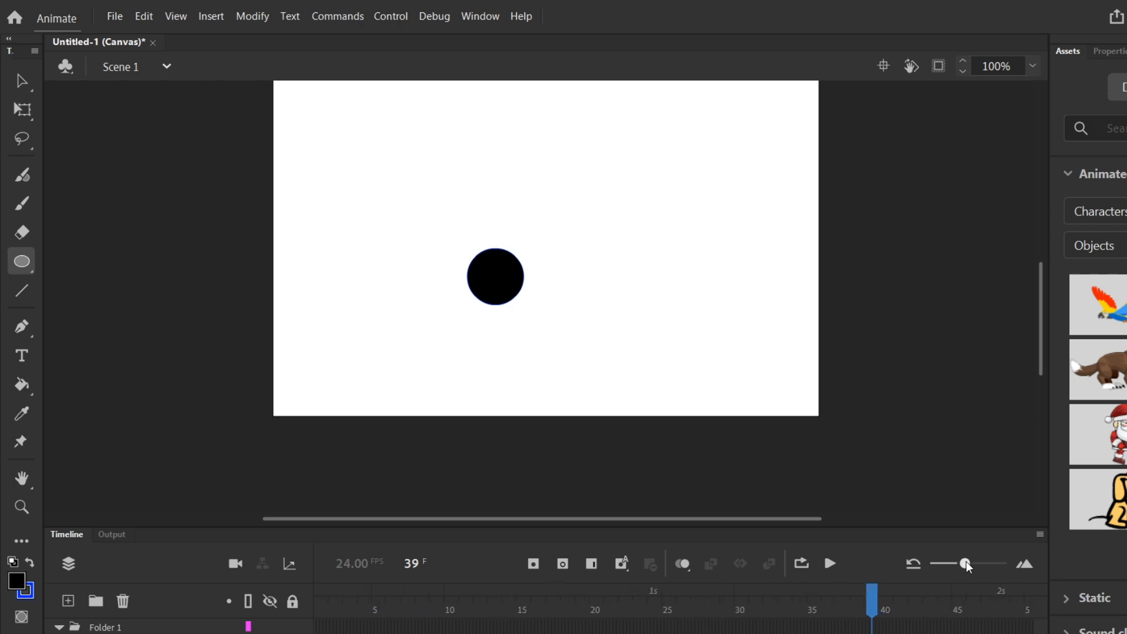
left_click(912, 564)
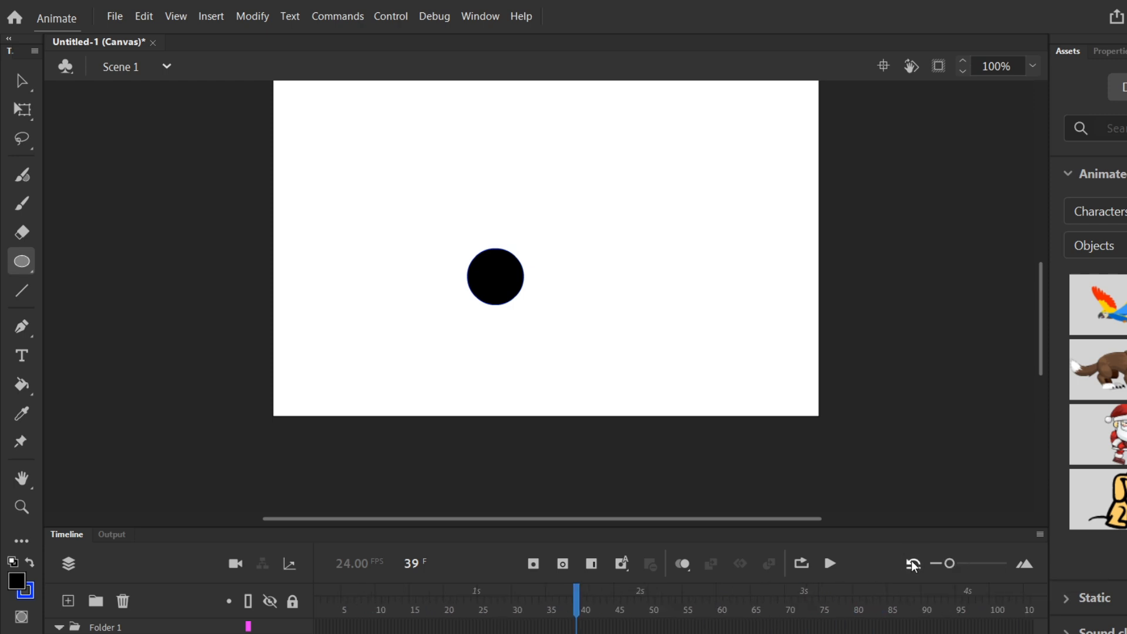
key("v")
left_click(490, 610)
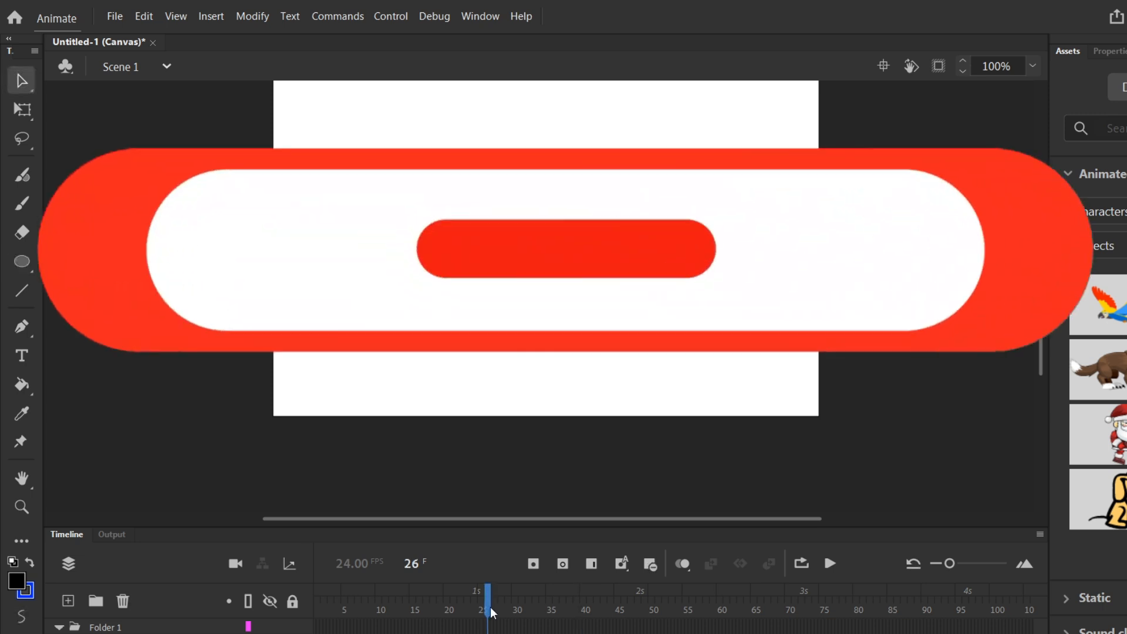